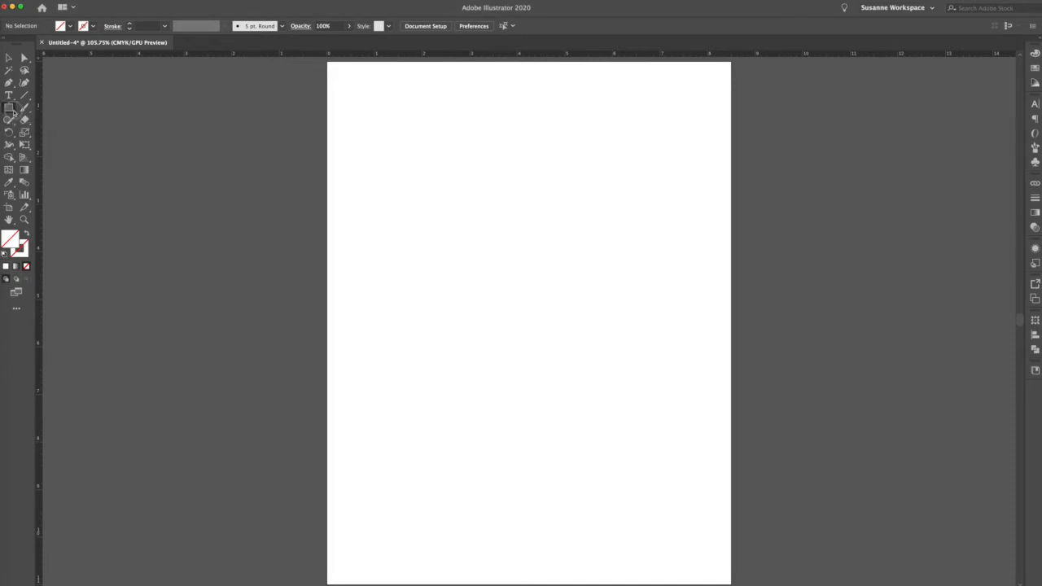
Detach the group of shape tools as a floating palette and place it beside the artboard
click(10, 109)
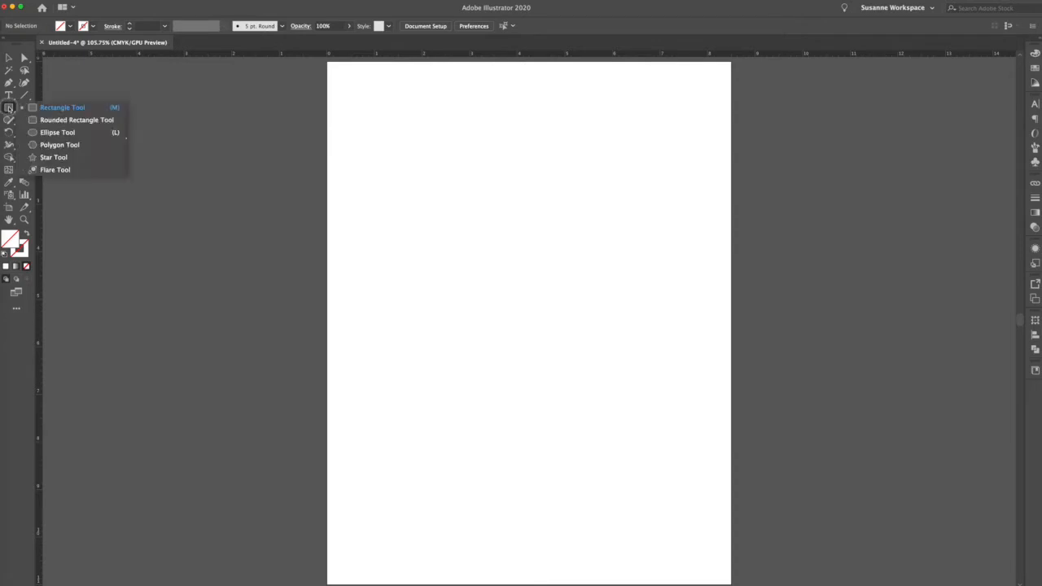
click(126, 143)
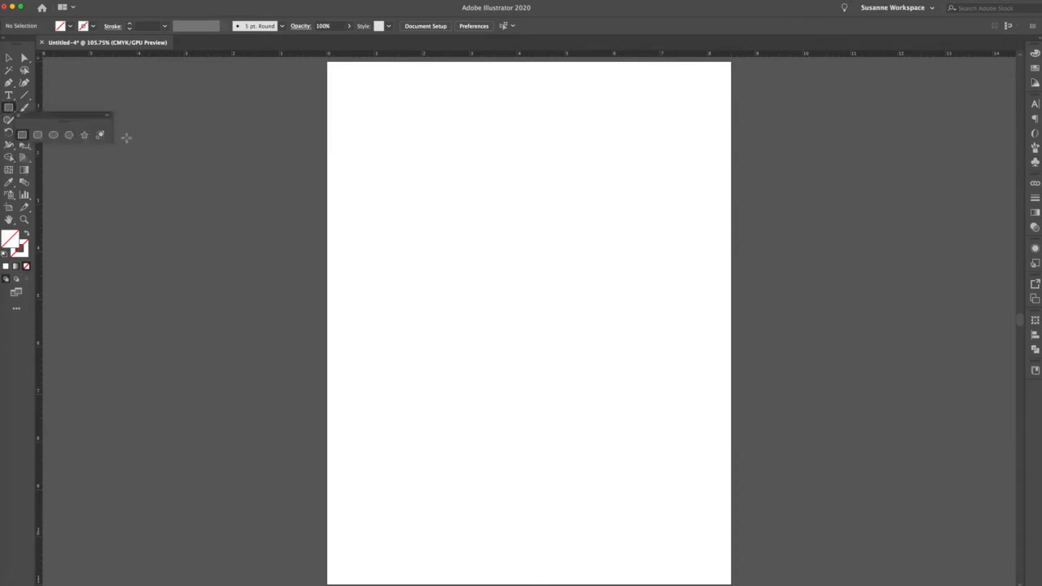
drag(83, 120, 178, 138)
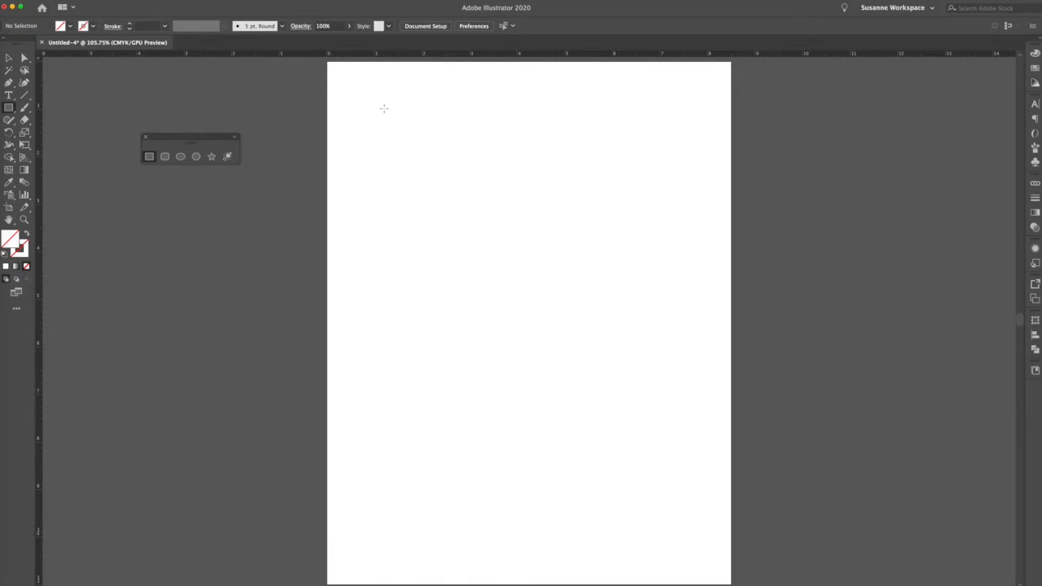
Draw a rectangle about 3.00 × 1.40 in, apply the default fill and stroke, and draw an overlapping tall one about 1.32 × 4.22 in
drag(380, 109, 522, 174)
click(5, 255)
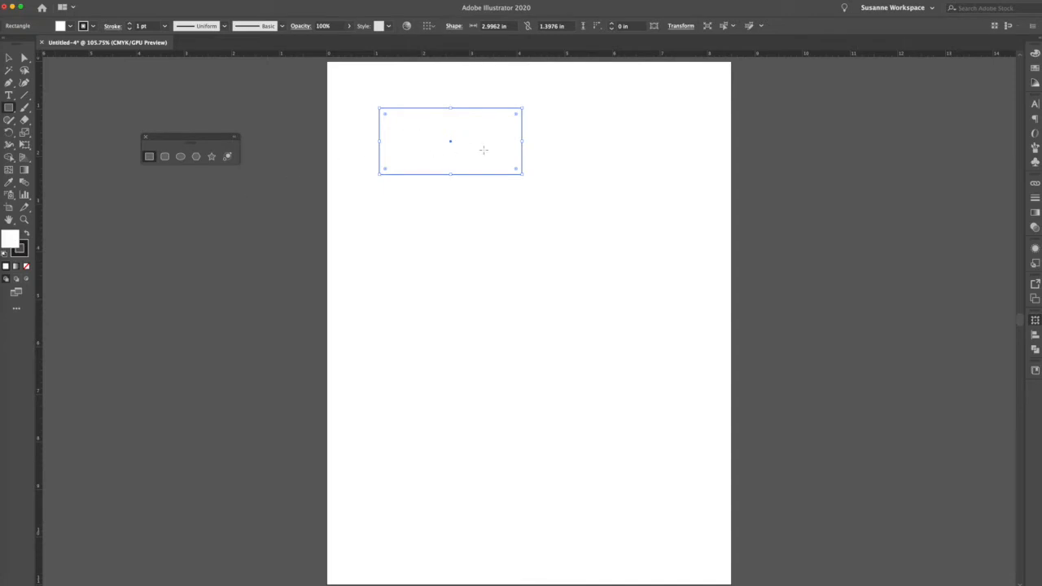
drag(428, 87, 491, 287)
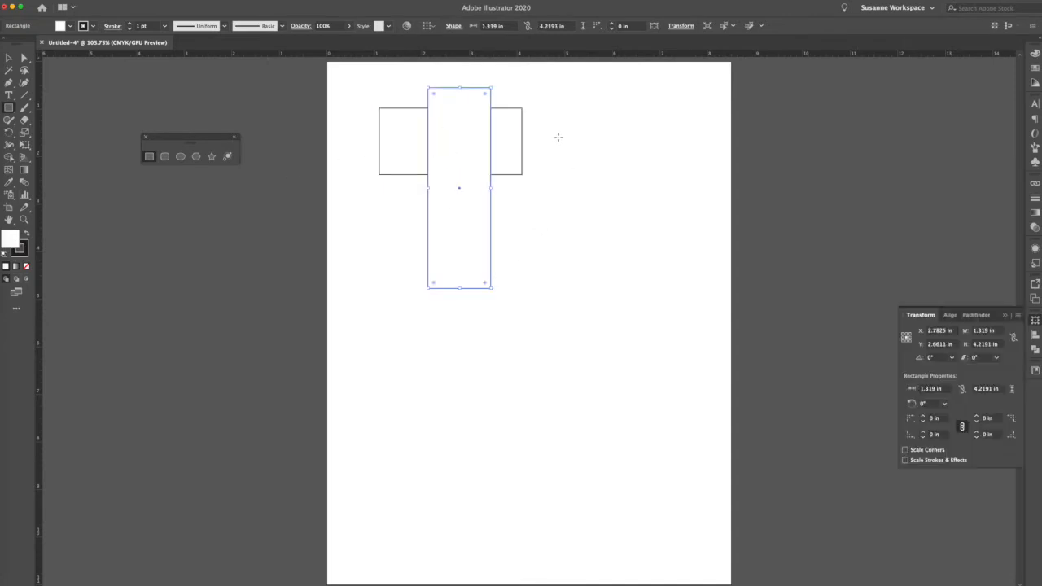
Draw a square about 2.45 in wide beside the rectangles and a circle about 3 in across overlapping the tall rectangle
drag(549, 109, 650, 228)
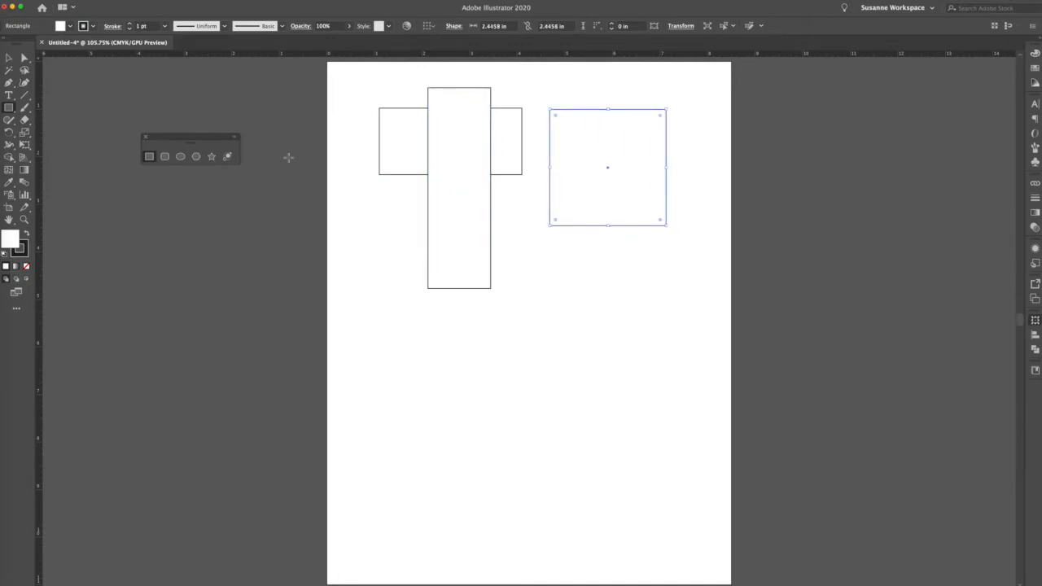
click(180, 157)
drag(401, 234, 545, 343)
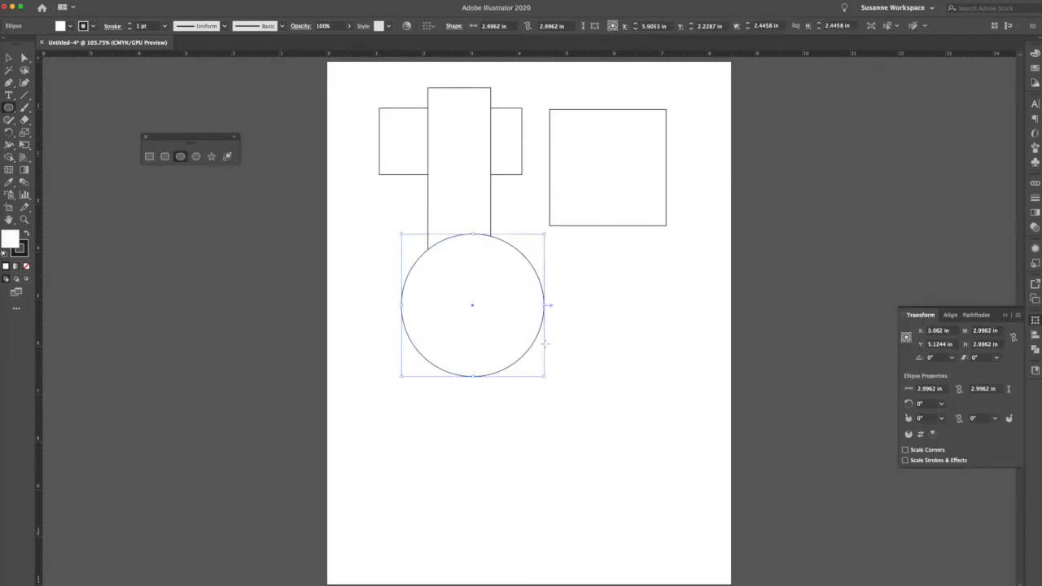
Create an eight-sided polygon with a 0.75 in radius and move it below the square
click(196, 157)
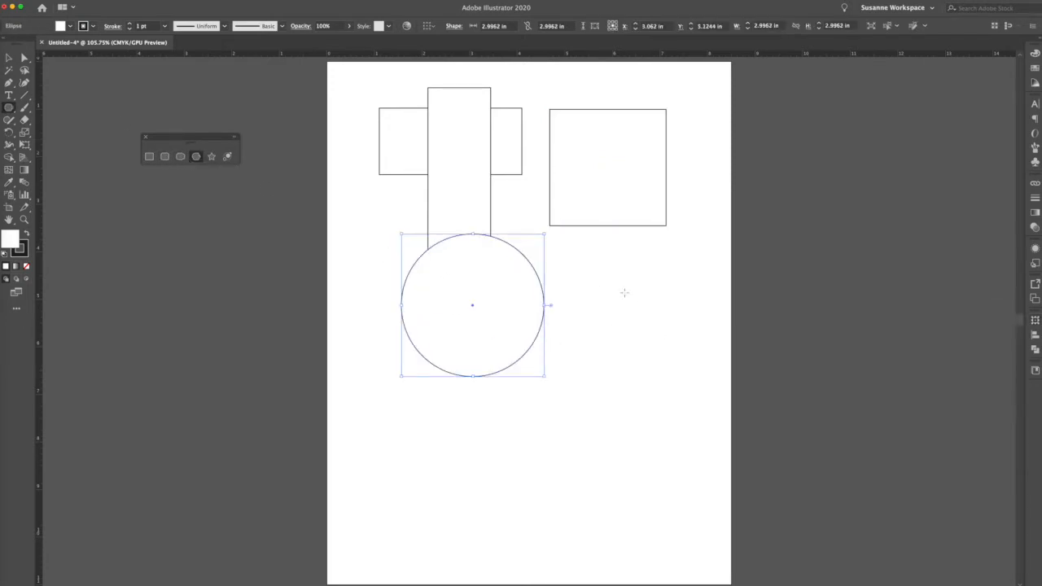
click(197, 157)
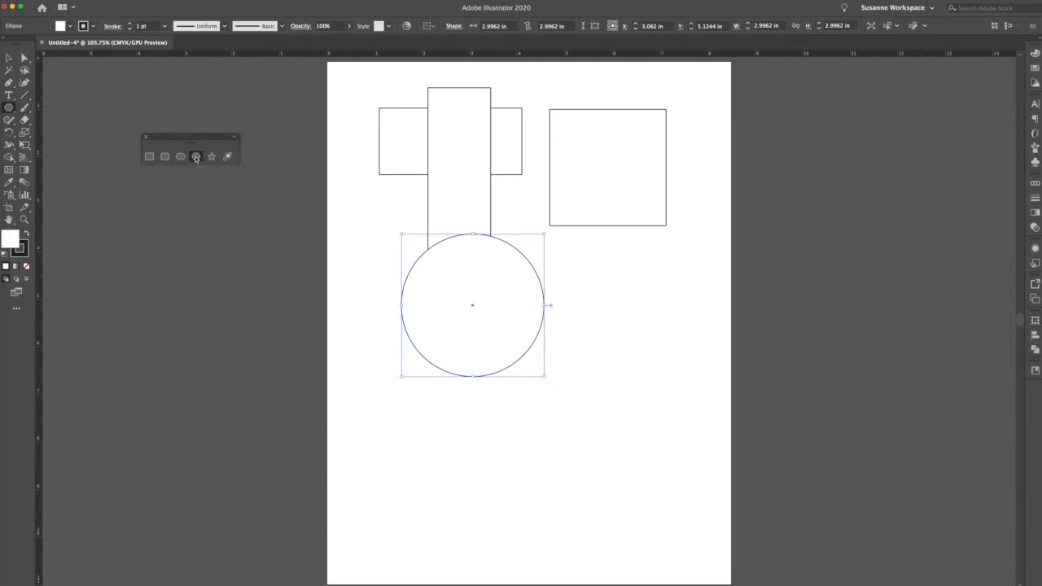
click(581, 274)
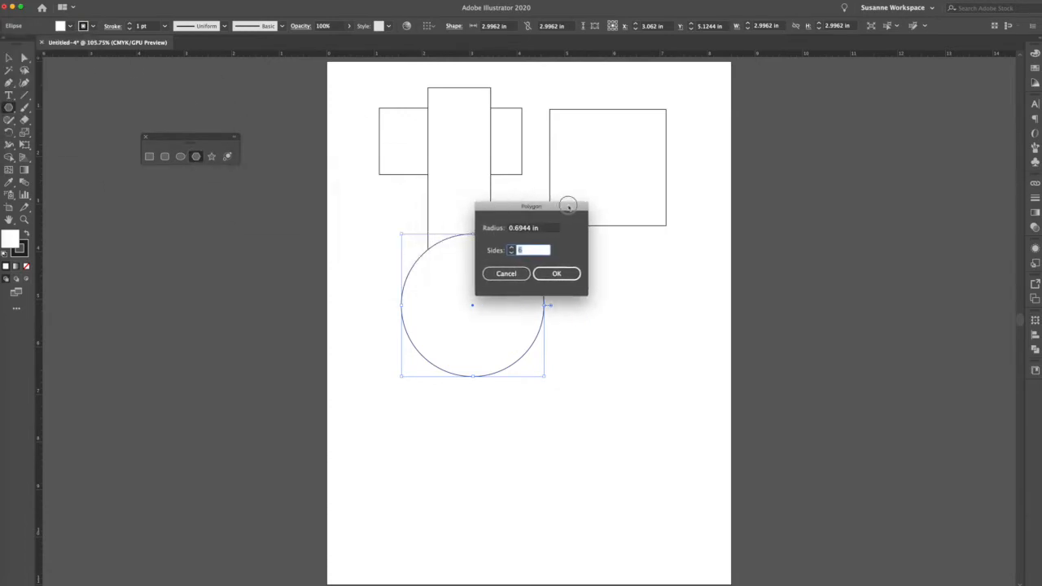
click(549, 230)
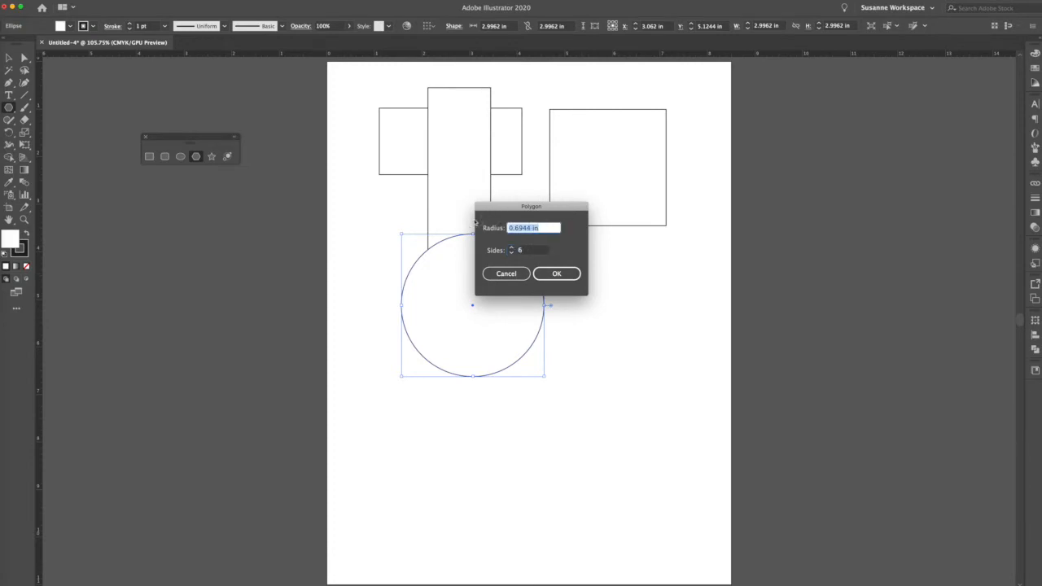
text(.75)
key(Tab)
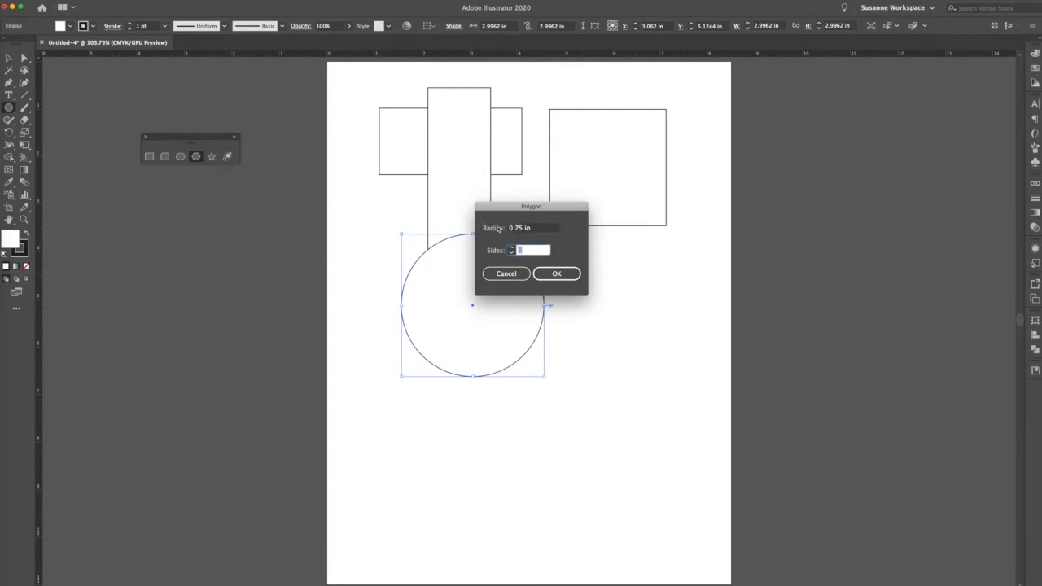
click(511, 248)
click(549, 273)
click(9, 57)
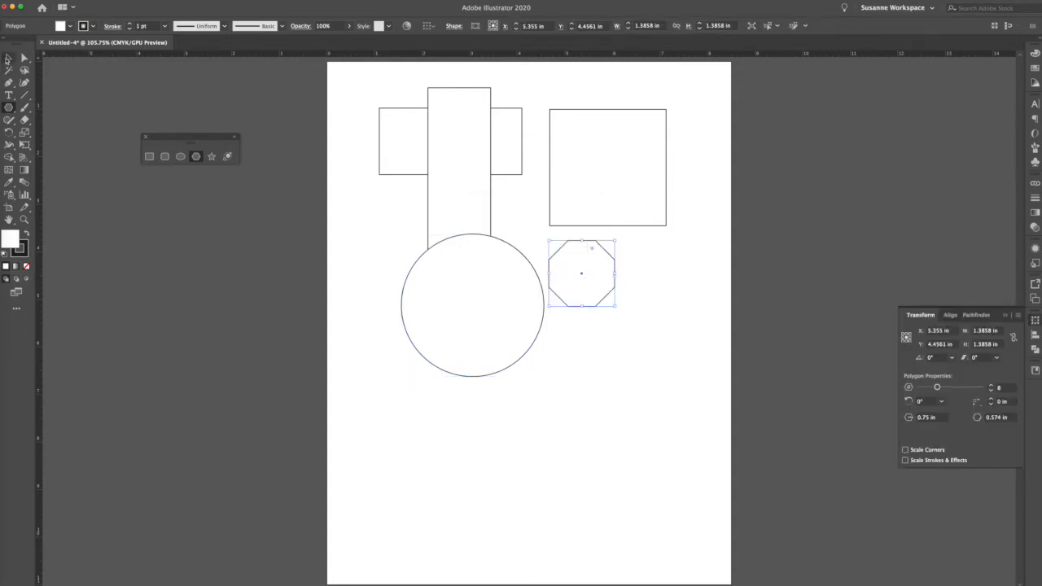
drag(600, 275, 650, 292)
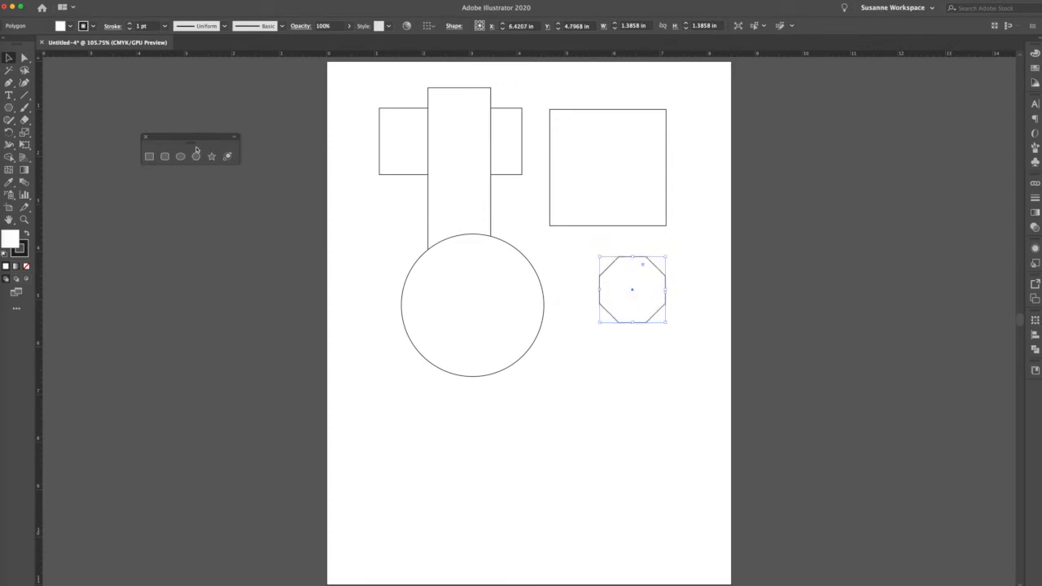
Draw two large rotated octagons over the existing shapes and a small one about 1.59 in wide on top of them
click(196, 156)
drag(369, 252, 476, 347)
drag(521, 297, 629, 427)
drag(529, 331, 556, 358)
Select all the drawn shapes and delete them from the artboard
click(8, 57)
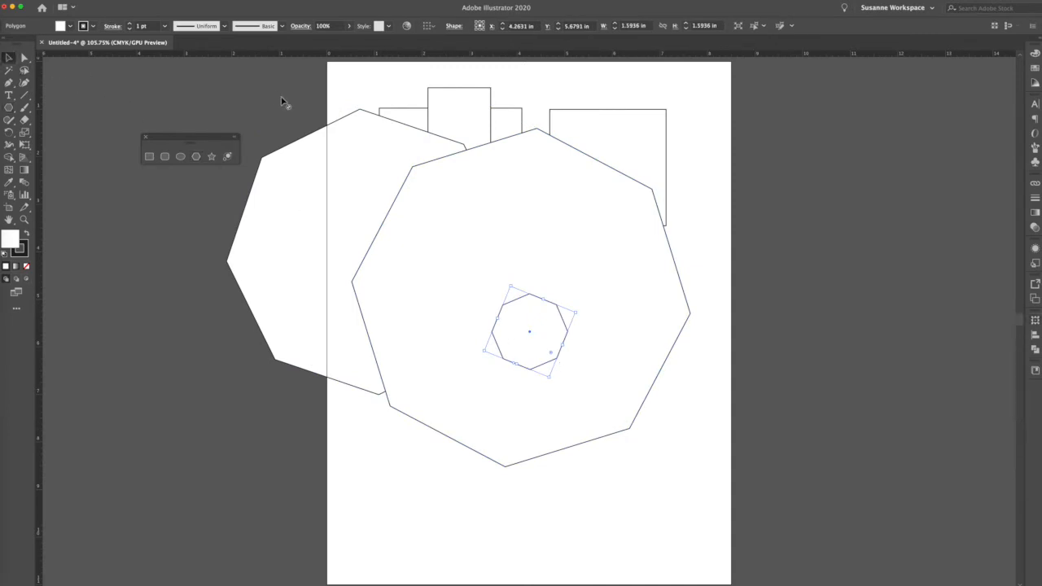
click(341, 80)
key(super+a)
click(342, 79)
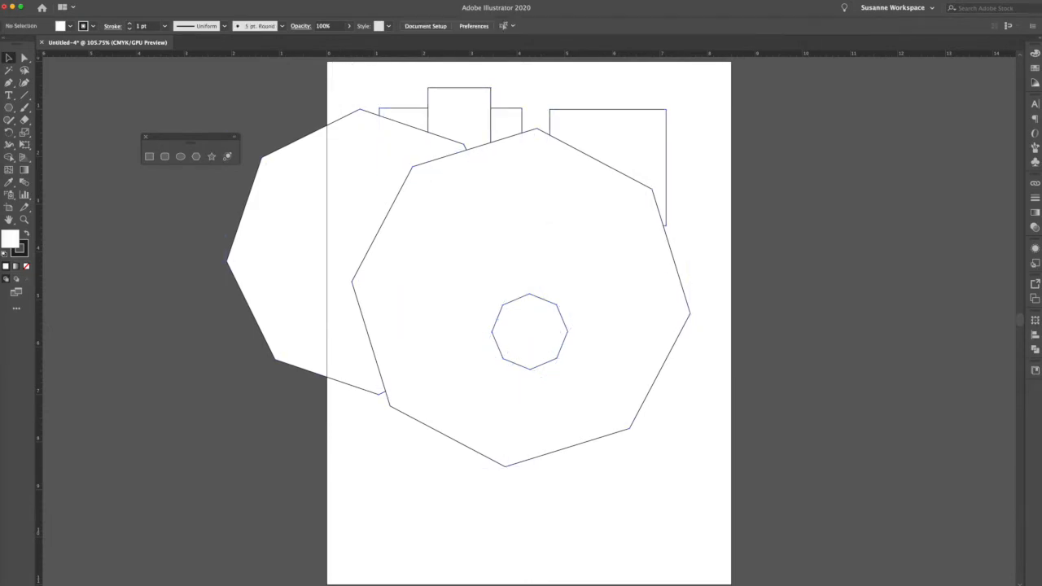
click(79, 1)
mouse_move(129, 0)
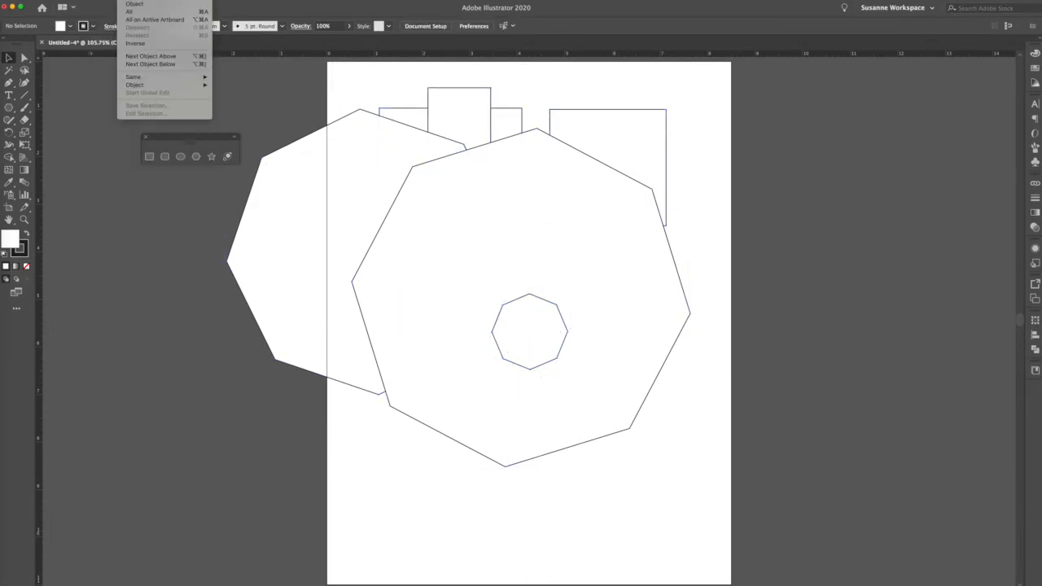
click(130, 1)
click(195, 34)
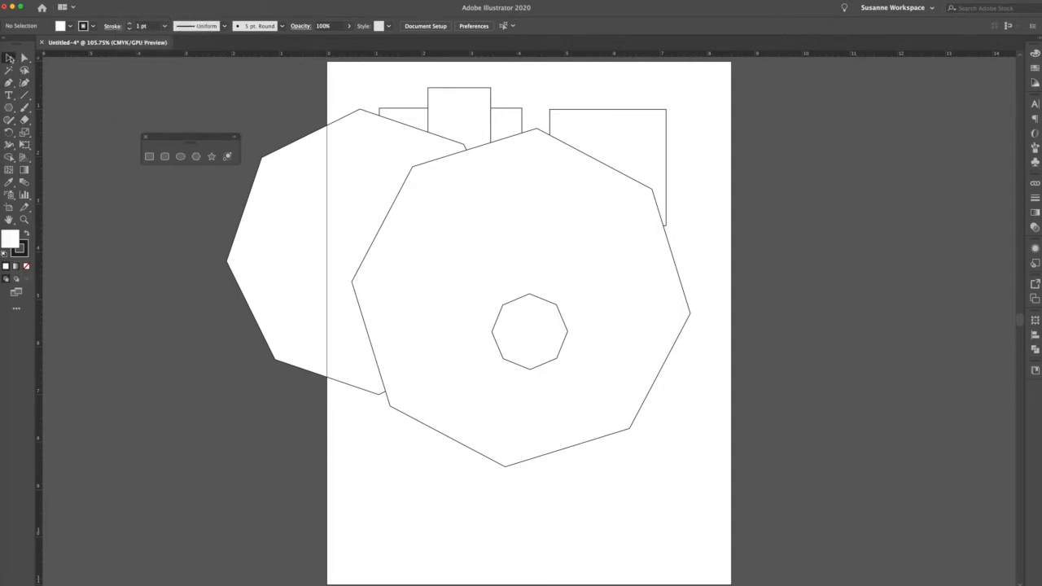
drag(343, 81, 708, 464)
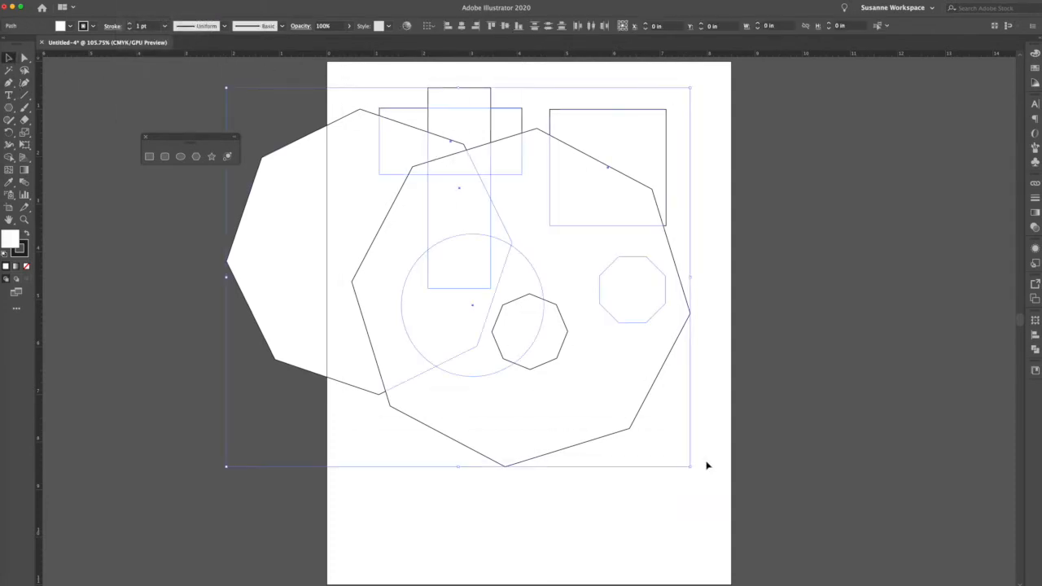
key(Delete)
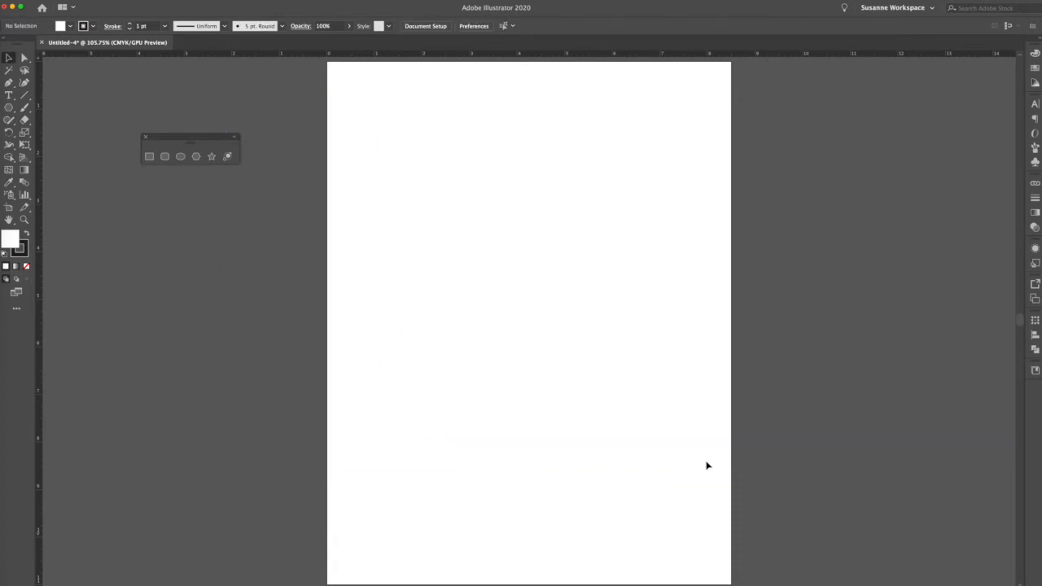
Draw several five-pointed stars of different sizes and rotations across the upper part of the artboard
click(210, 157)
drag(433, 156, 594, 261)
drag(641, 120, 666, 175)
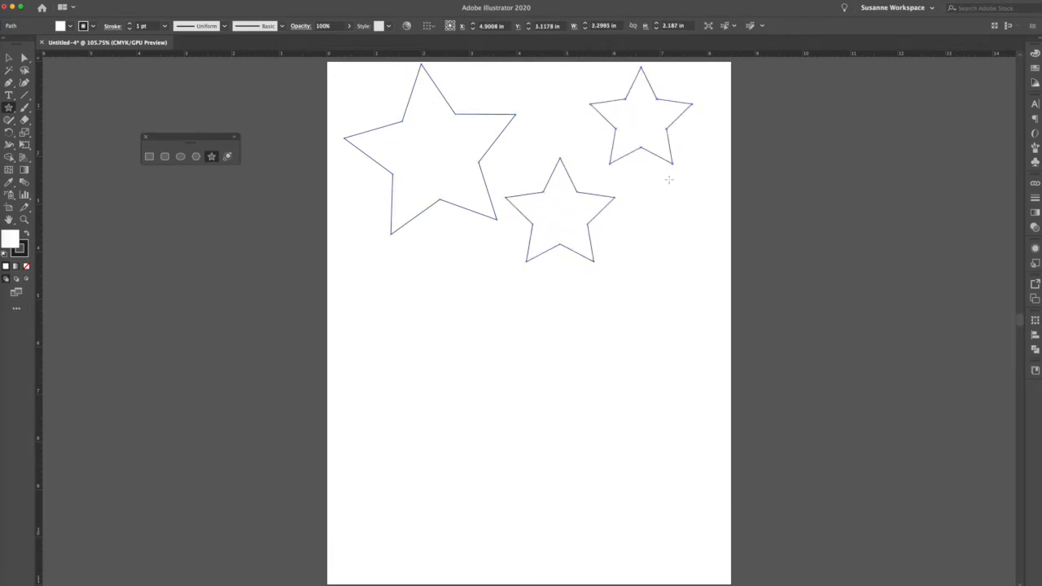
drag(516, 135, 520, 177)
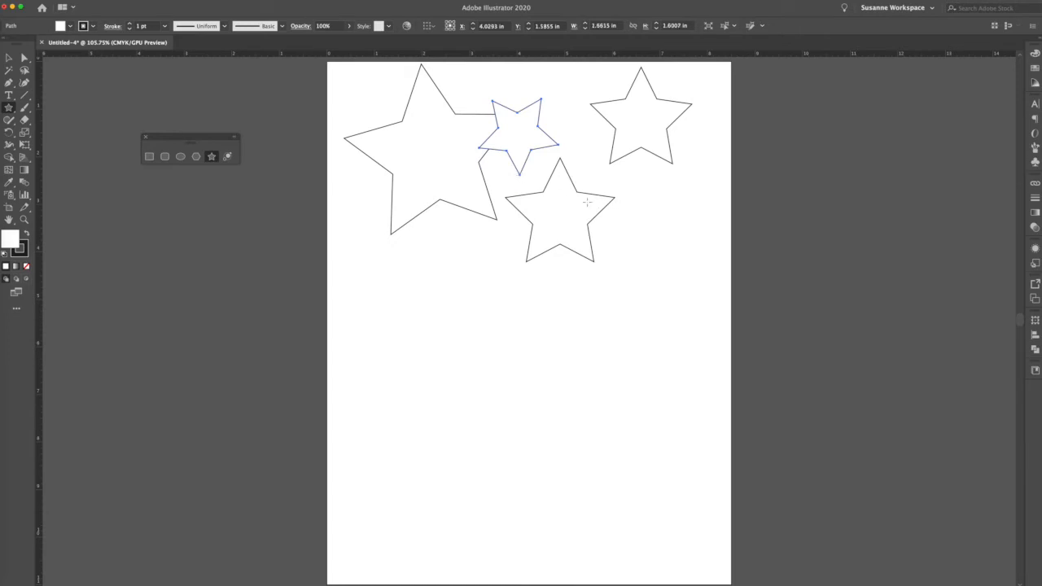
Create a seven-pointed star with radii of 1 in and 0.5 in, and move it below the other stars
click(585, 165)
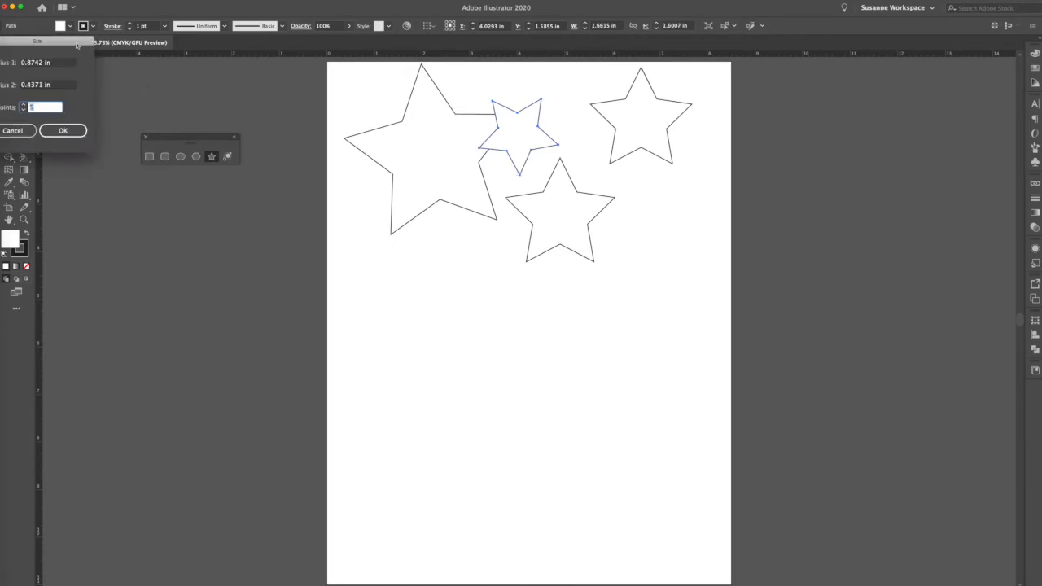
key(Tab)
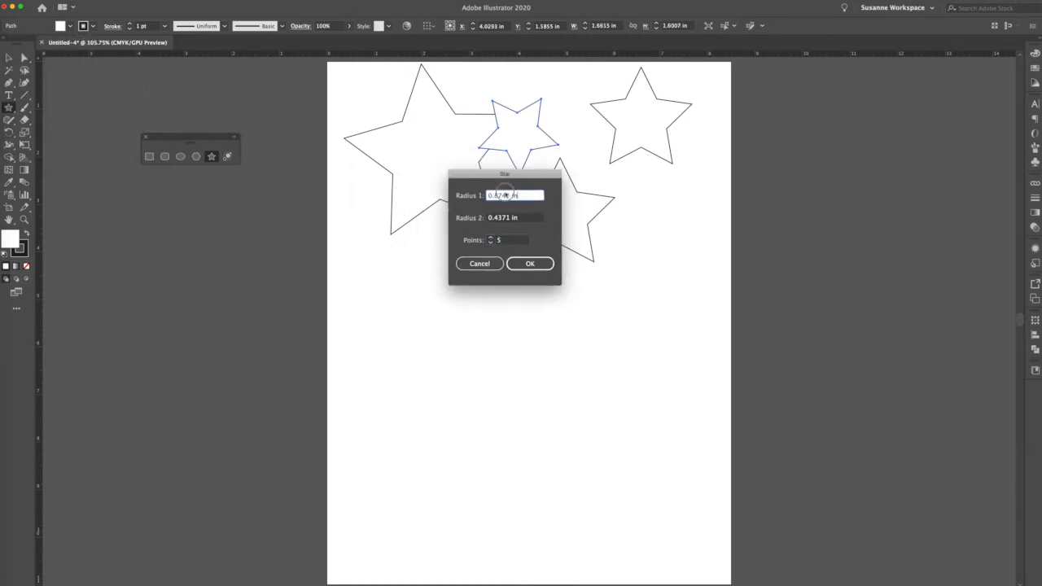
text(1)
key(Tab)
text(0.5)
key(Tab)
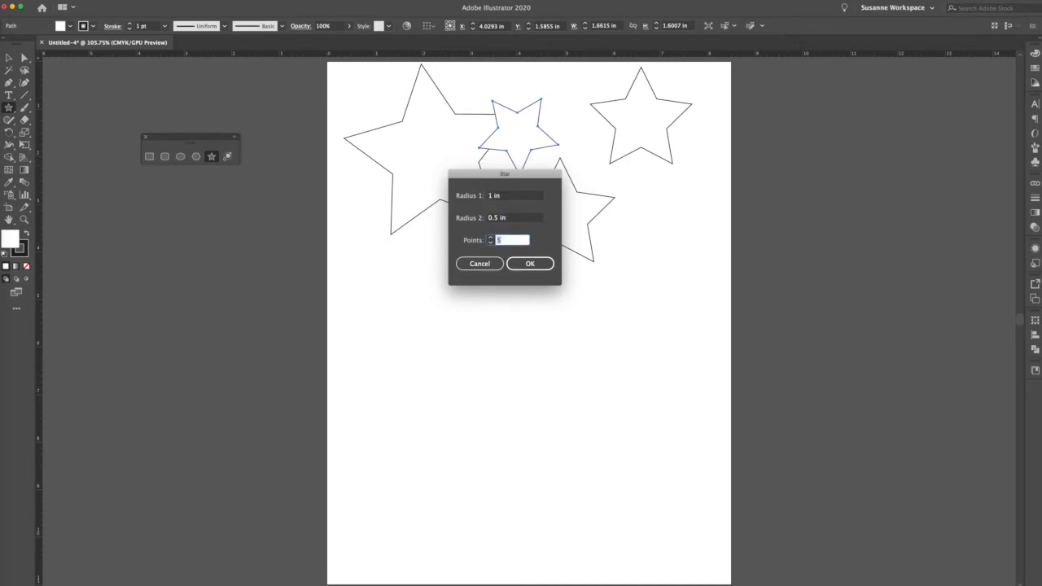
click(490, 238)
click(490, 237)
click(533, 264)
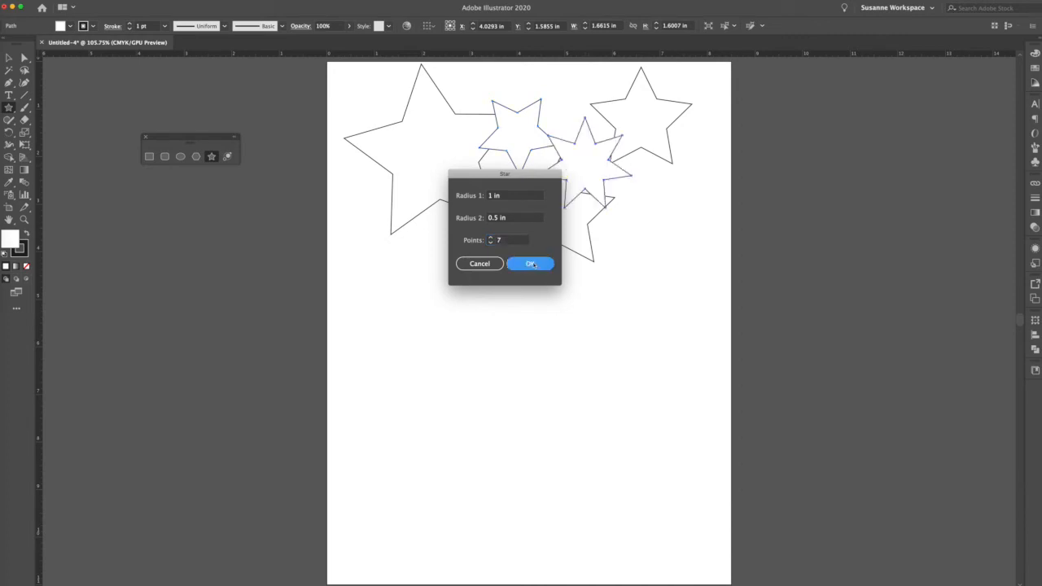
click(8, 57)
drag(584, 166, 574, 318)
Try to resize the seven-pointed star freely from its corner, undoing each attempt
drag(614, 269, 694, 319)
key(ctrl+z)
drag(611, 268, 601, 232)
key(ctrl+z)
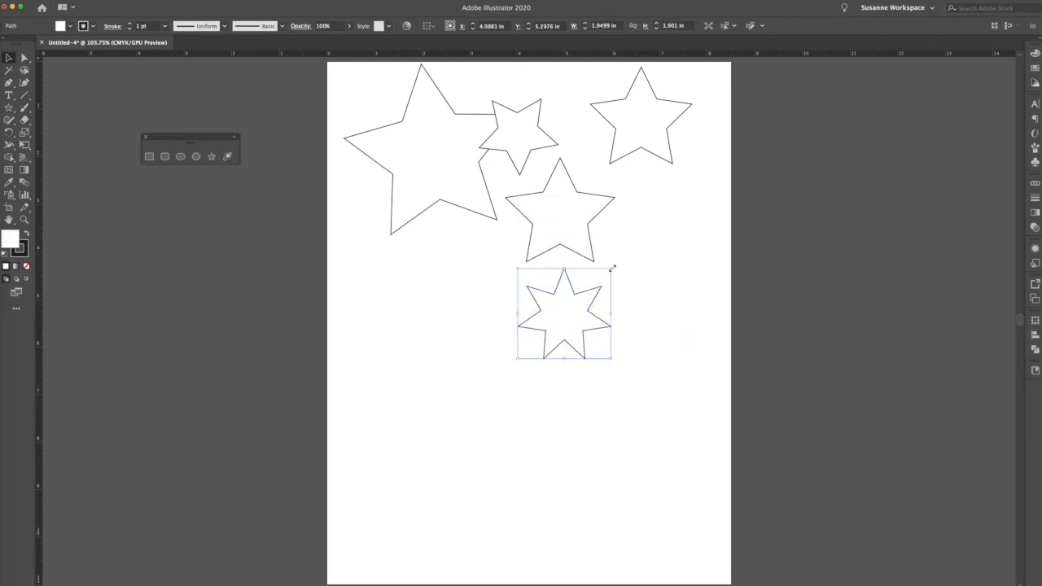
Enlarge the seven-pointed star proportionally to about 3.39 in wide, and delete all the stars from the artboard
drag(613, 266, 681, 200)
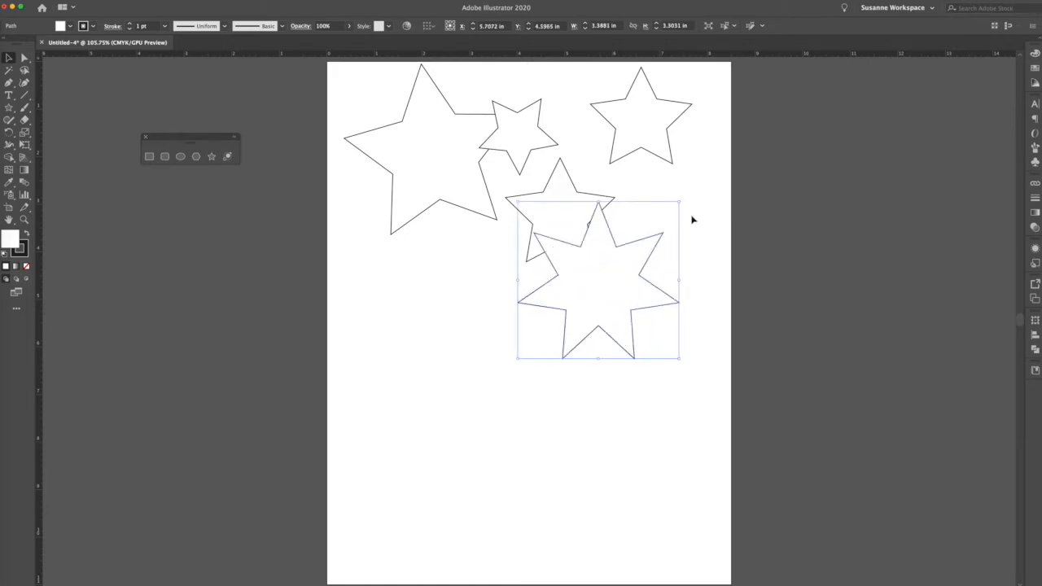
click(711, 215)
drag(698, 93, 358, 388)
key(Delete)
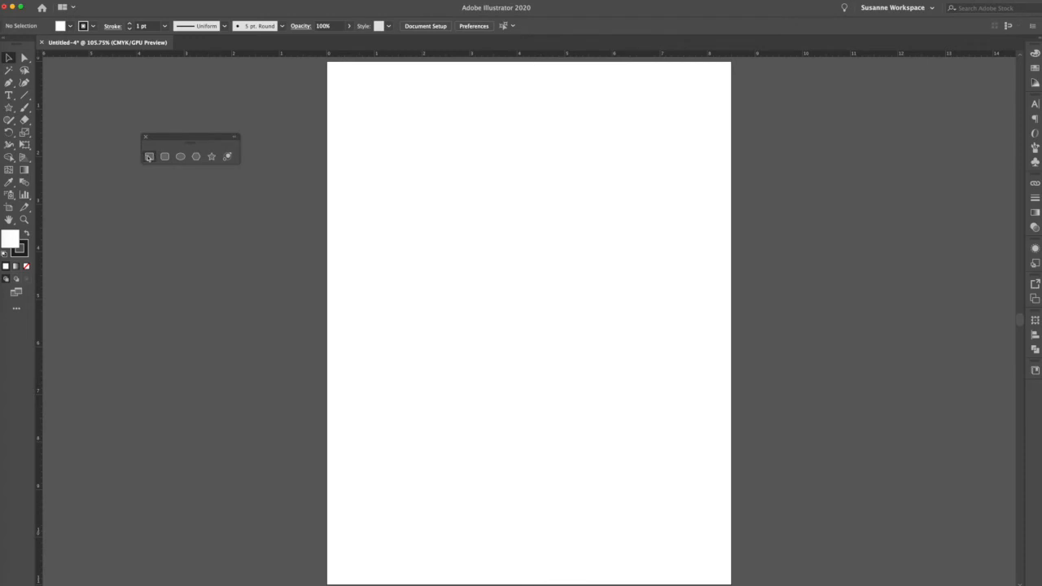
Draw a rounded rectangle about 3.17 × 2.07 in and a rounded square about 1.99 in wide to its lower right
click(151, 156)
drag(428, 131, 579, 230)
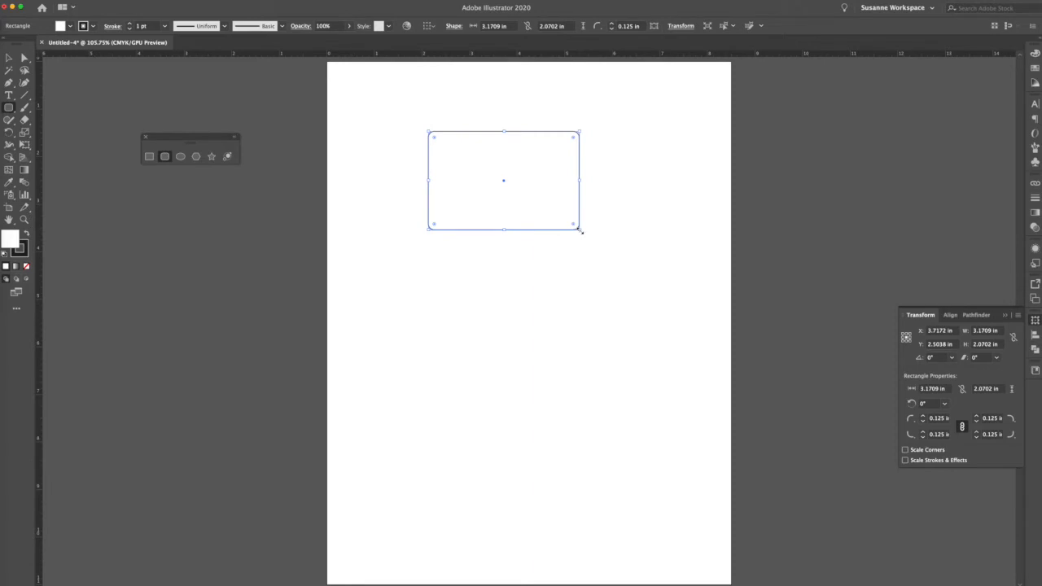
drag(600, 181, 696, 275)
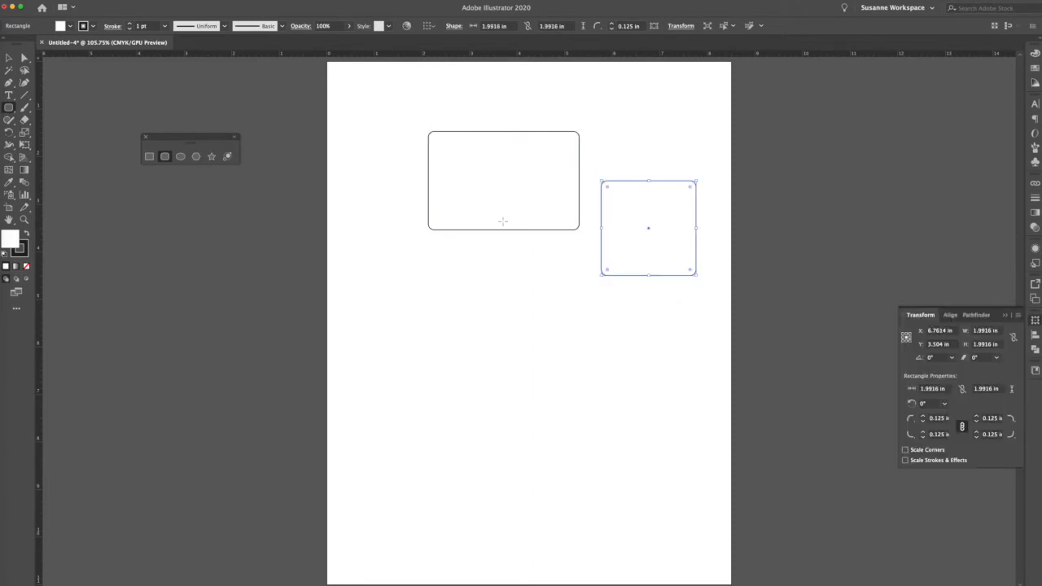
Round all corners of the larger rectangle to the maximum radius of about 1.035 in so its ends become semicircular
key(v)
click(464, 190)
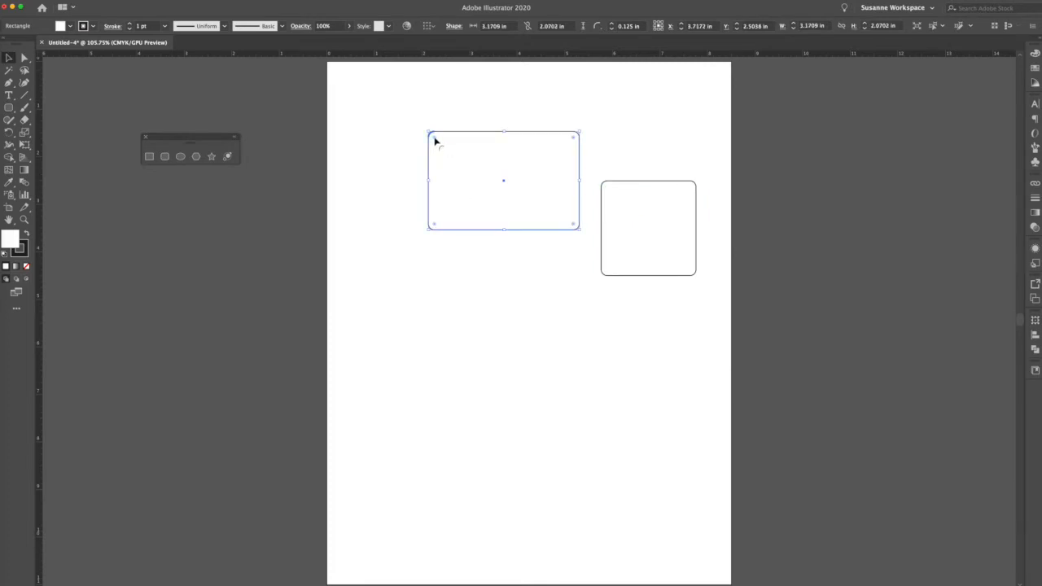
drag(434, 142, 490, 186)
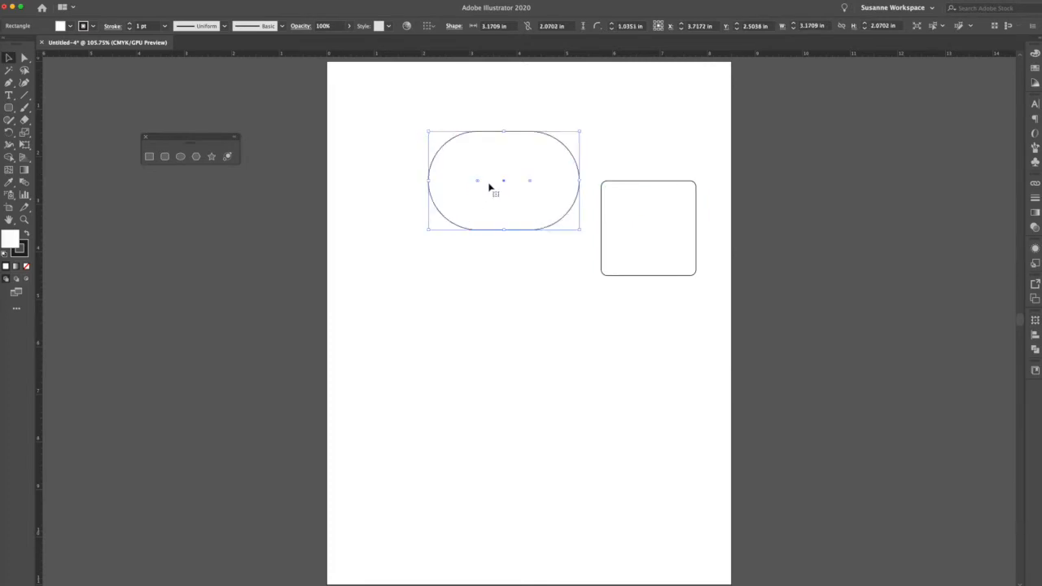
Remove the corner rounding from the small rounded square so its corners are sharp, and deselect it
click(610, 196)
drag(607, 188, 588, 170)
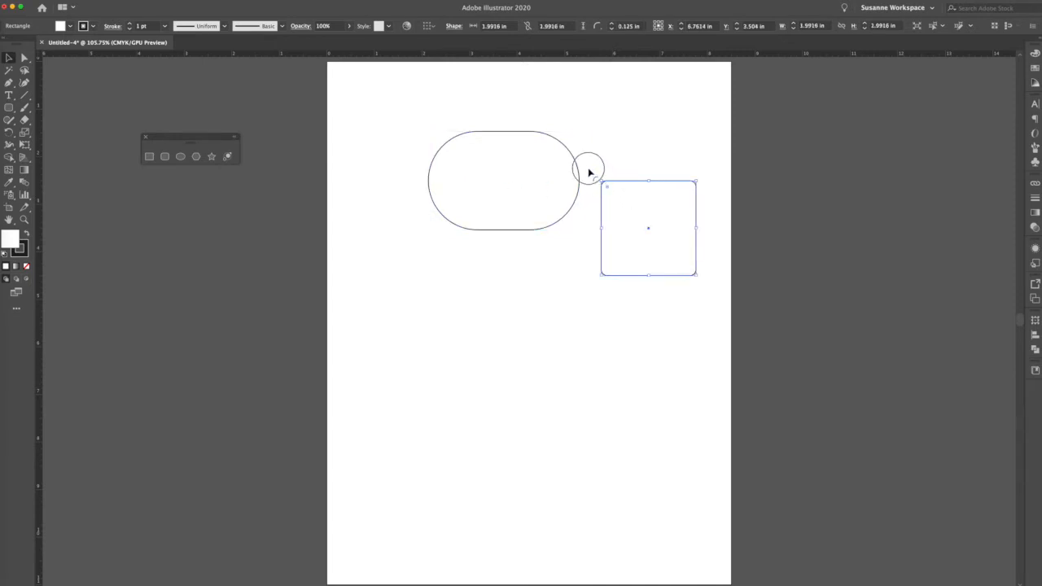
click(621, 169)
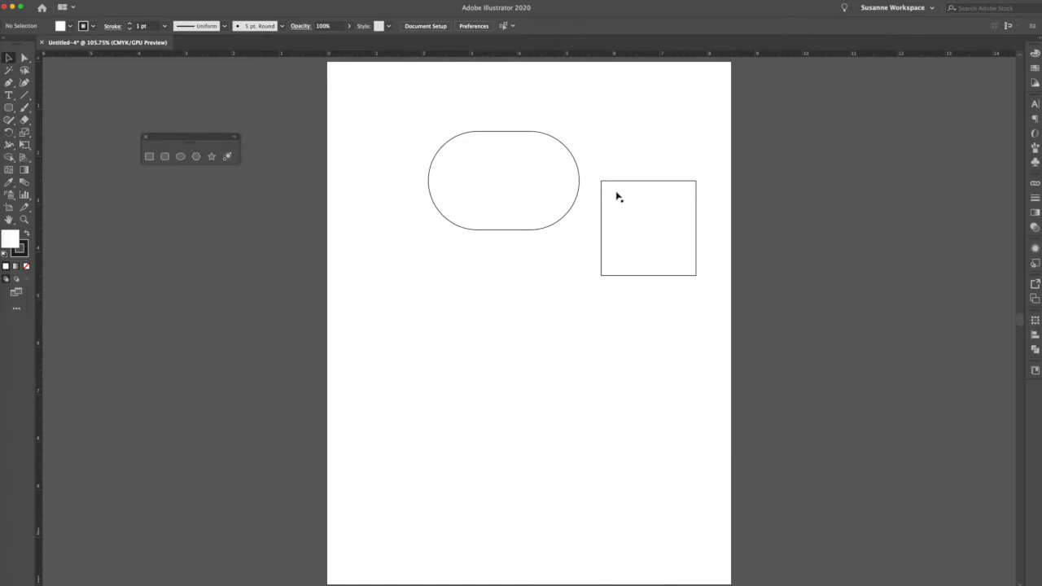
Adjust the rounding of the square's upper-left corner individually
click(616, 196)
drag(607, 187, 591, 167)
click(616, 149)
click(608, 190)
drag(607, 188, 649, 228)
click(597, 160)
click(632, 214)
click(620, 144)
Delete both shapes from the artboard and draw a square about 2.49 in wide in its upper-left area
drag(666, 141, 475, 262)
key(Delete)
click(149, 156)
drag(393, 120, 497, 240)
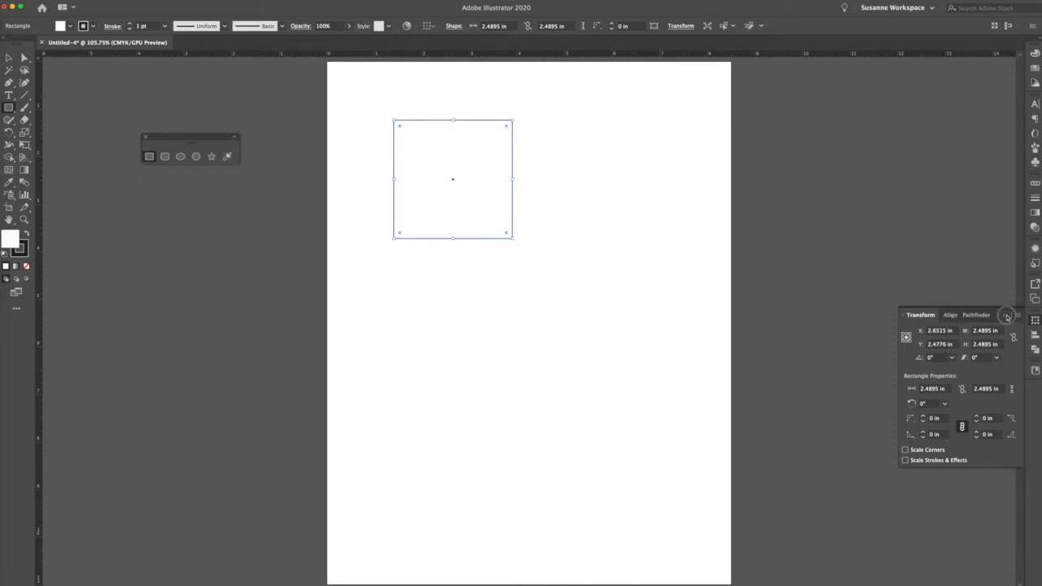
Open the Pathfinder panel and detach it from its group so it floats beside the artboard
click(1004, 315)
click(202, 1)
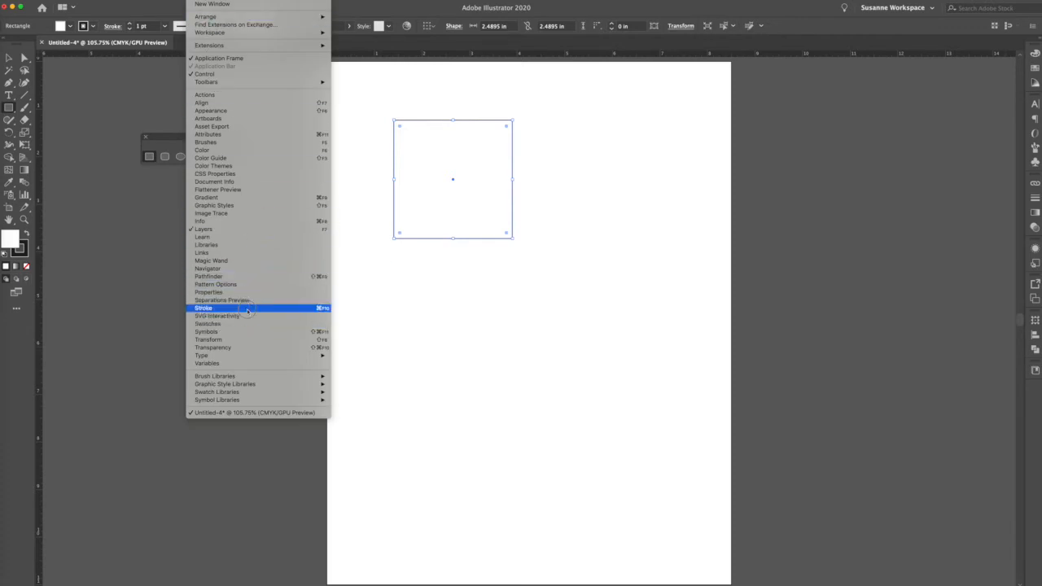
click(244, 276)
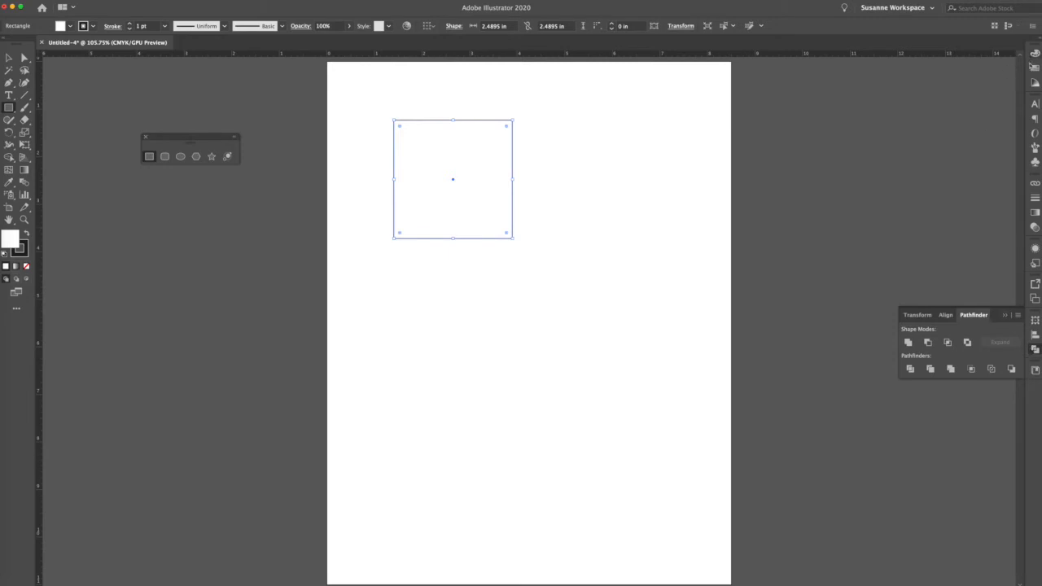
drag(977, 316, 907, 186)
click(1004, 315)
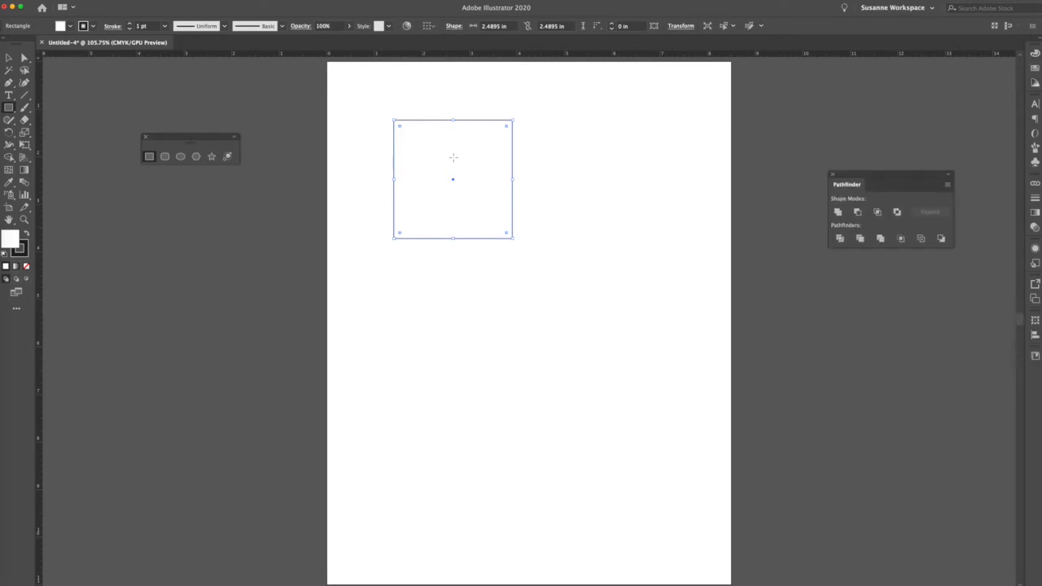
Fill the square with the red swatch
key(v)
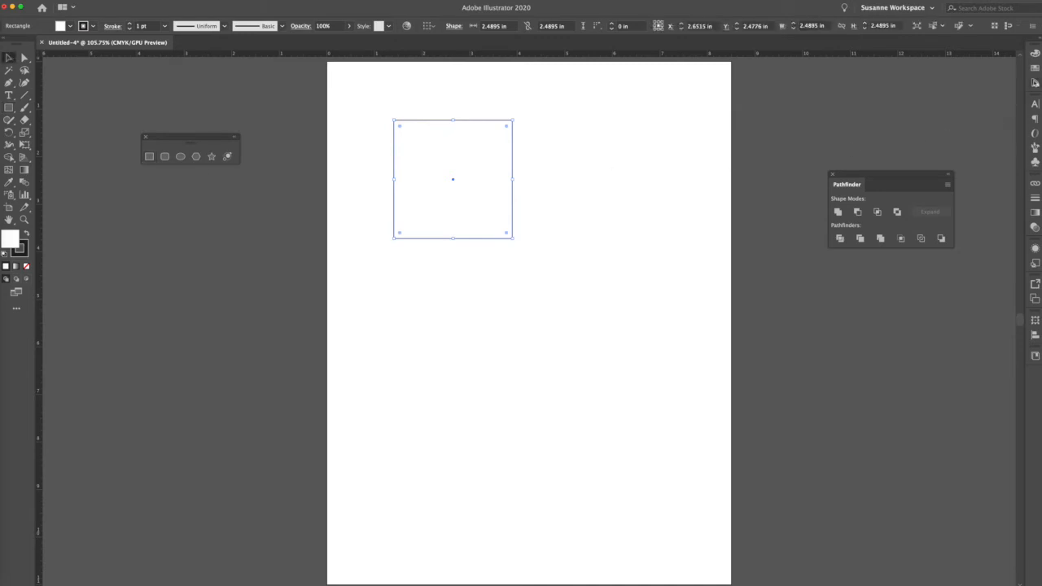
click(1035, 68)
click(934, 83)
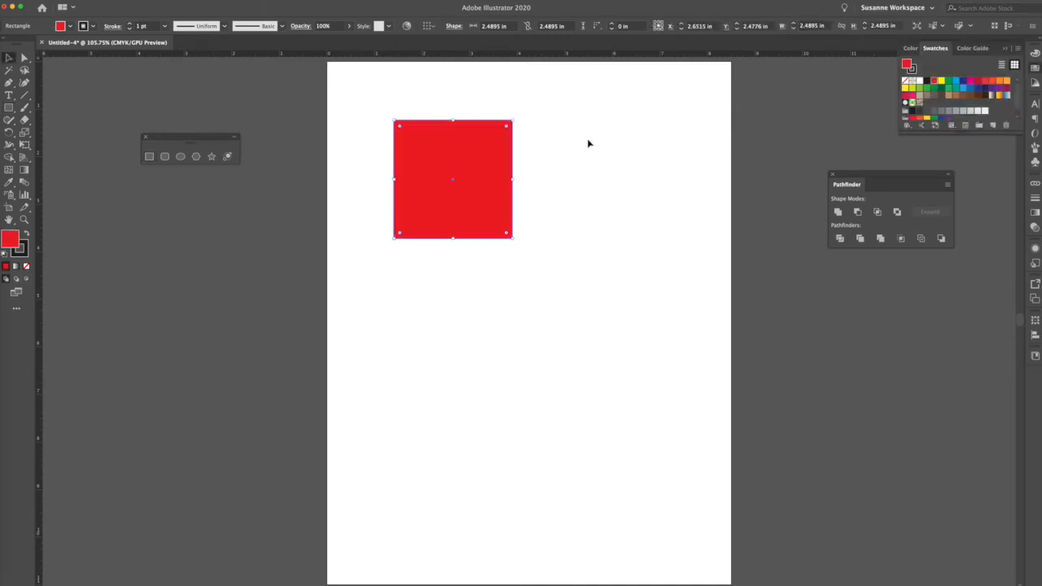
Draw a circle about 1.75 in wide overlapping the square's lower-right corner and fill it yellow
click(180, 156)
drag(483, 167, 567, 248)
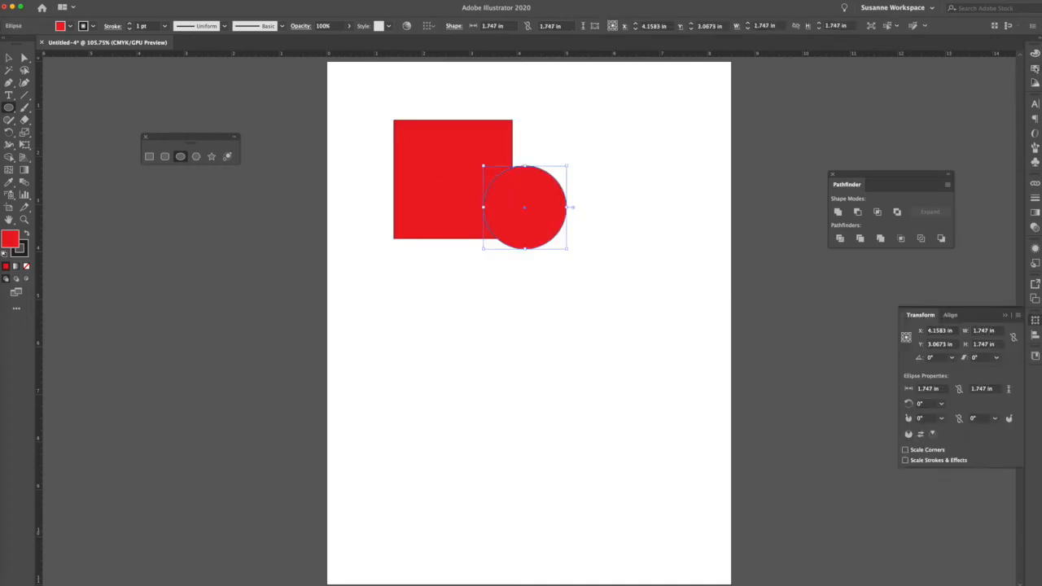
click(1035, 68)
click(941, 82)
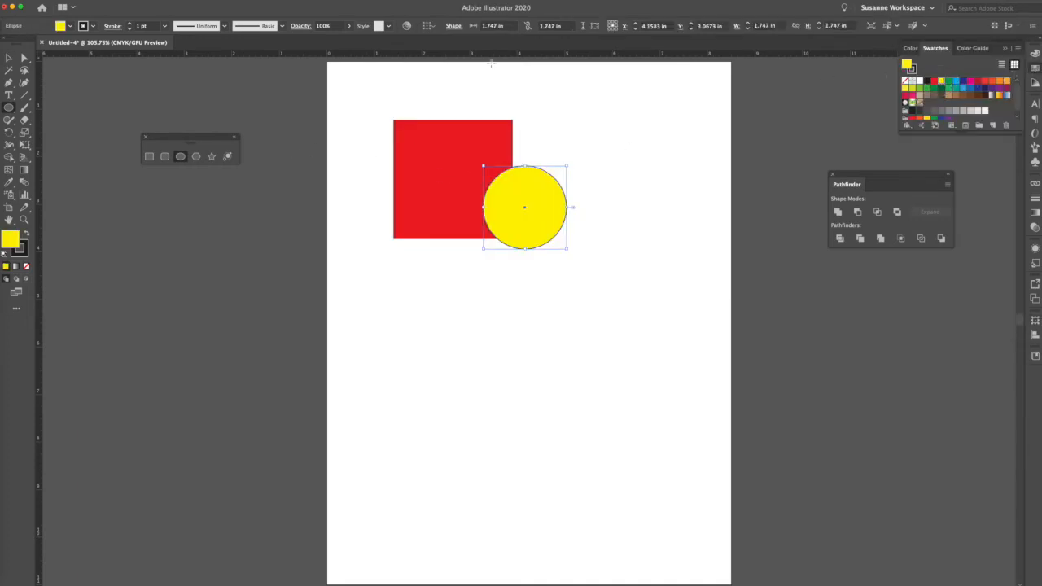
Draw an octagon about 1.33 in wide above and to the right of the circle, fill it blue, and deselect it
click(196, 157)
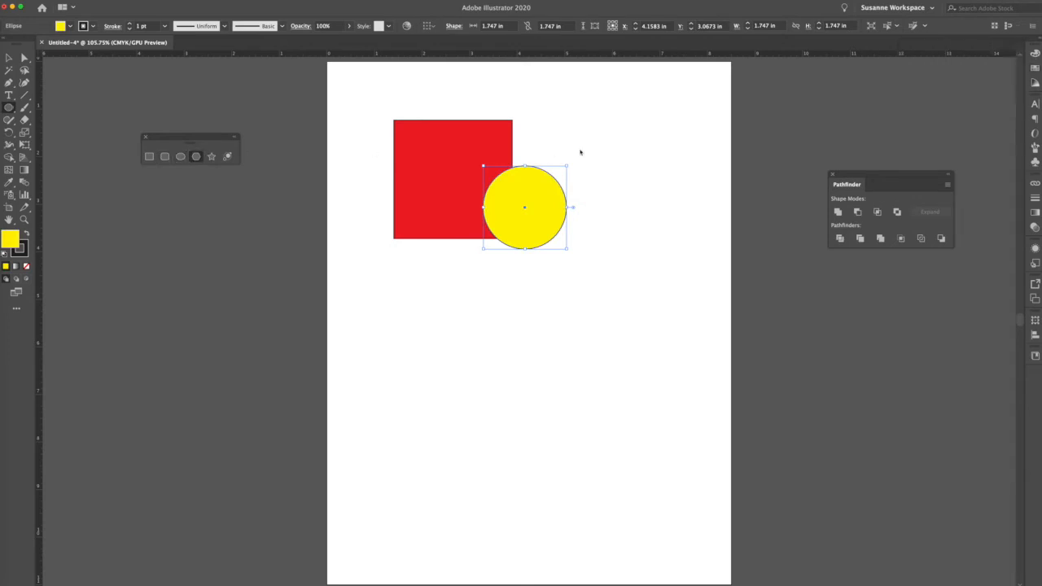
drag(568, 93, 591, 163)
key(v)
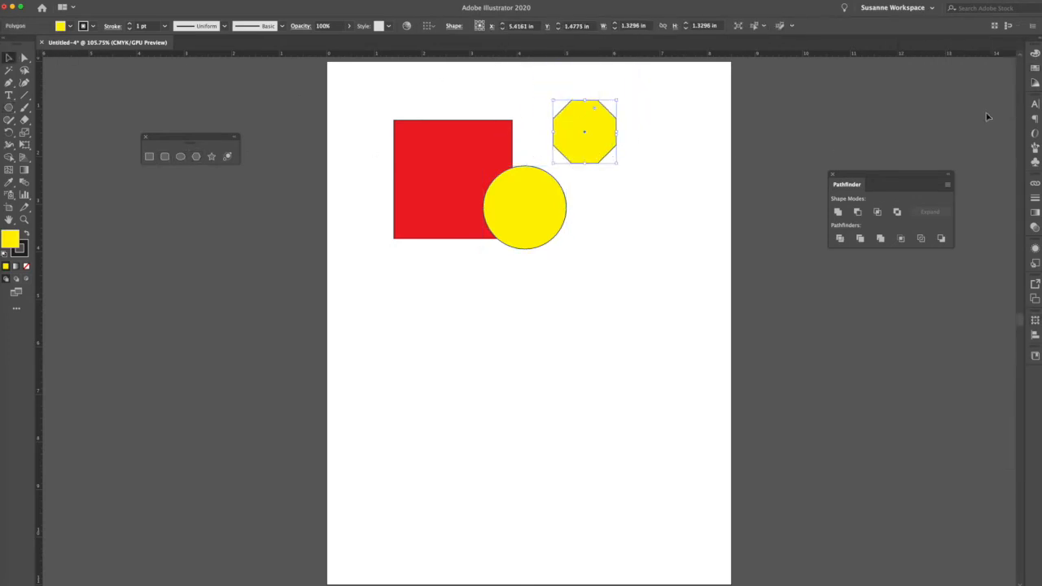
click(1033, 70)
click(956, 83)
click(686, 160)
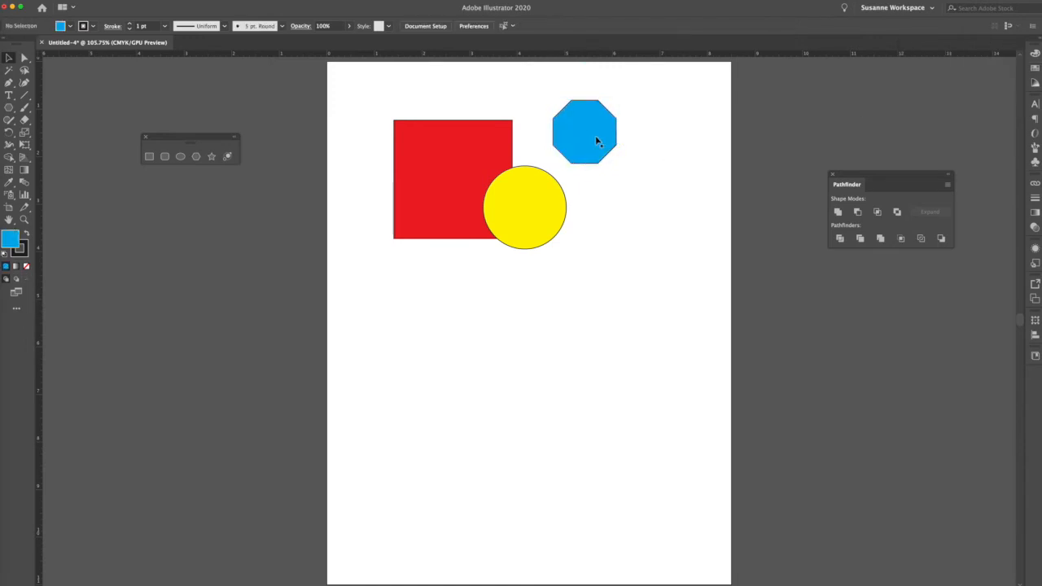
Move the octagon slightly closer to the square and place a duplicate of all three shapes below the originals
drag(572, 143, 553, 128)
drag(630, 111, 466, 225)
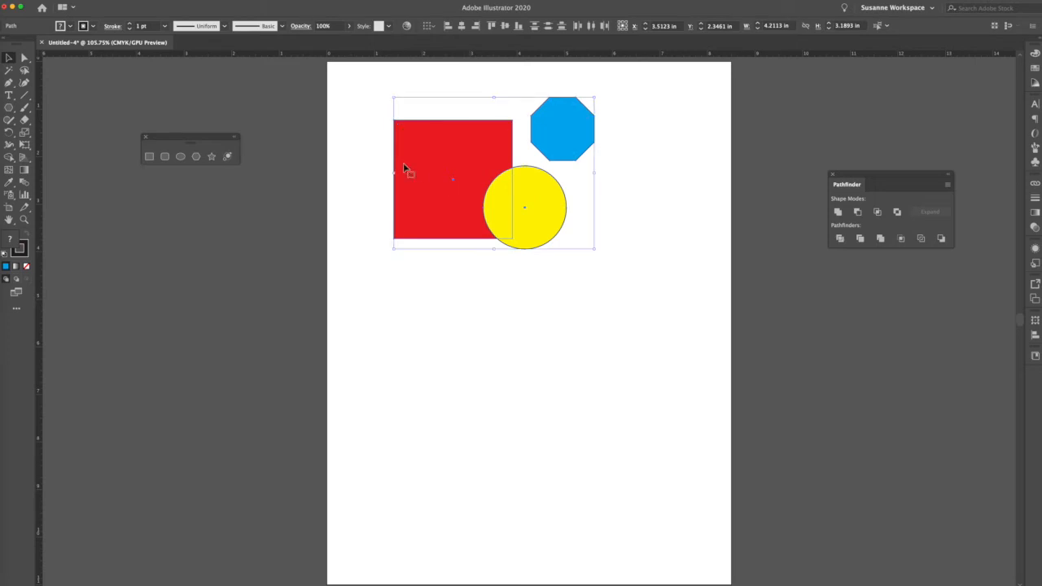
click(63, 1)
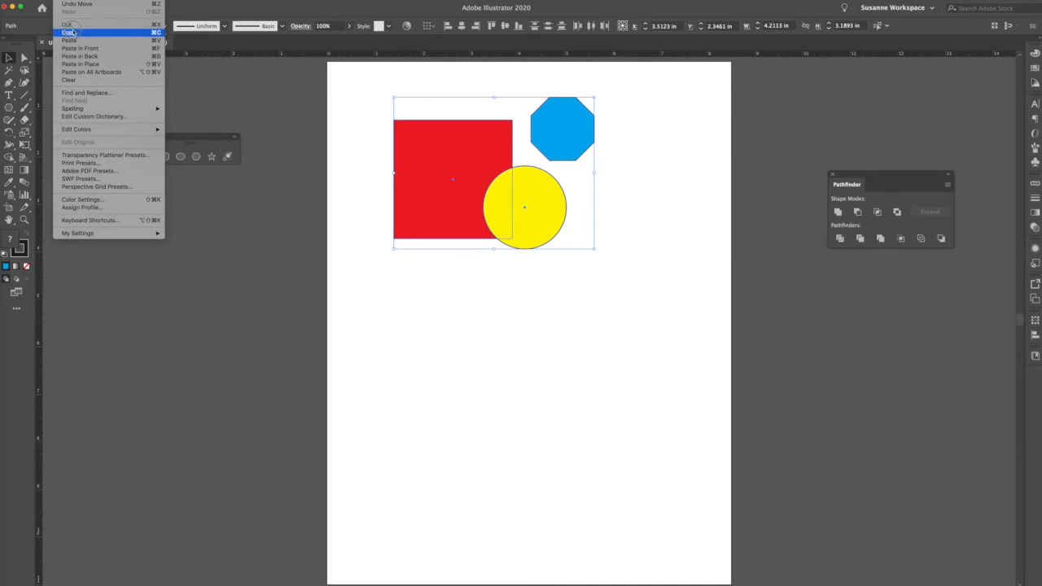
click(69, 33)
drag(442, 204, 503, 378)
click(693, 309)
Move the upper octagon to the artboard's upper-right corner and center the upper circle on the square's right edge
drag(558, 130, 664, 121)
drag(512, 207, 500, 179)
Unite the upper square and circle with Pathfinder, and undo the operation
shift+click(427, 222)
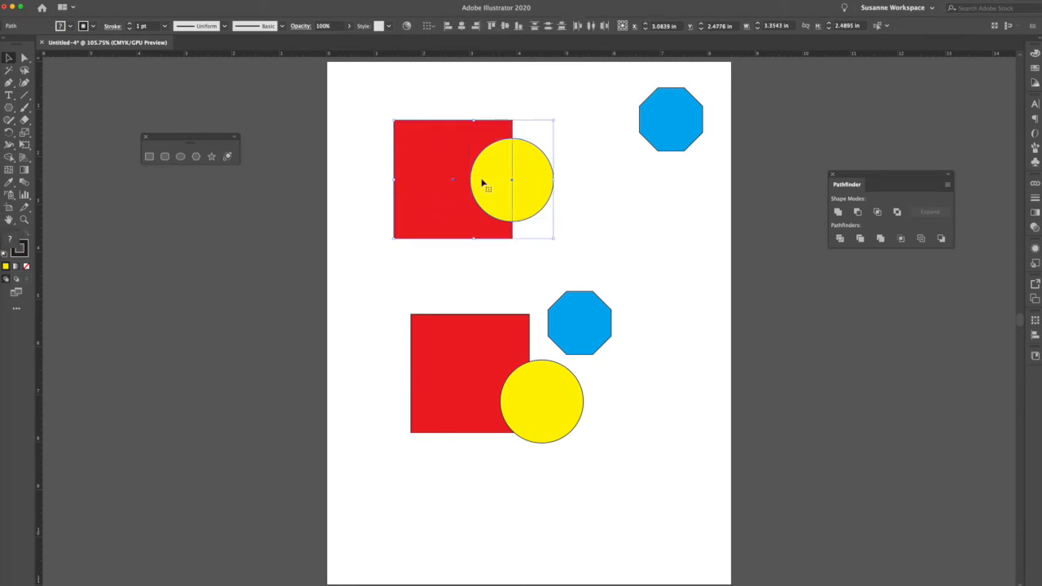
drag(859, 175, 678, 187)
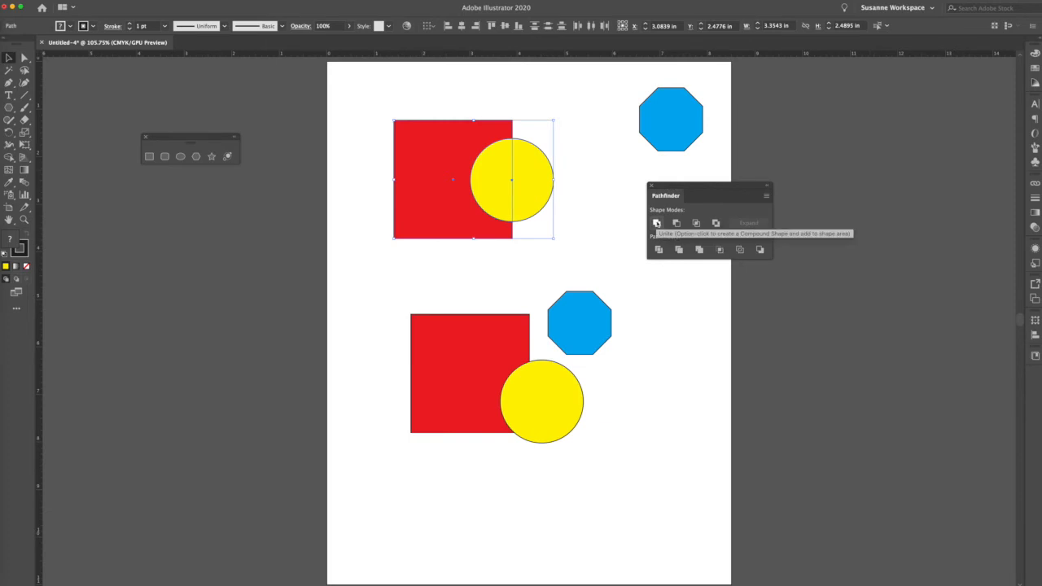
click(656, 223)
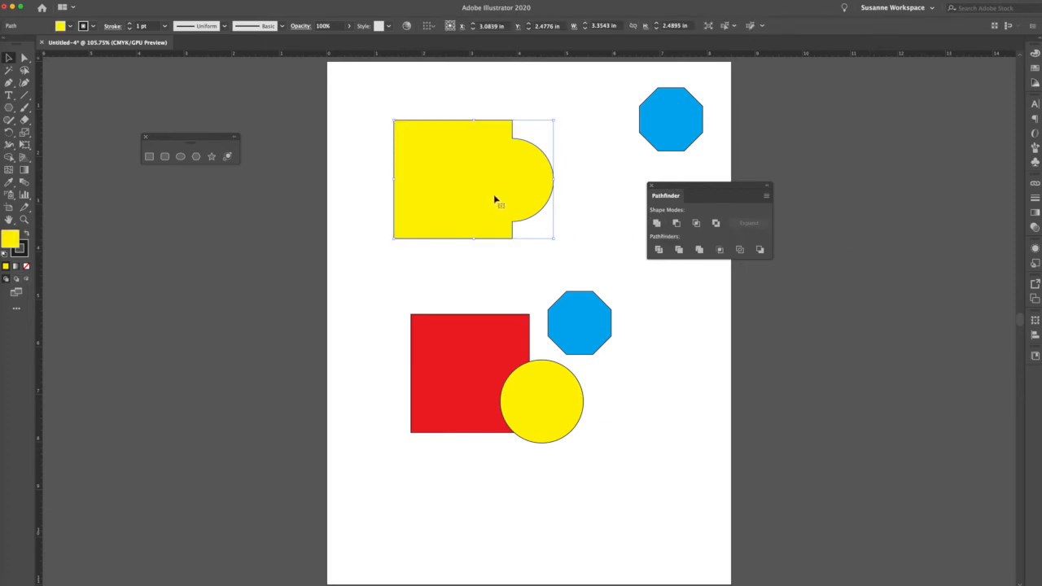
key(super+z)
Subtract the circle from the upper square with Minus Front, and undo the operation
click(590, 211)
drag(564, 113, 464, 174)
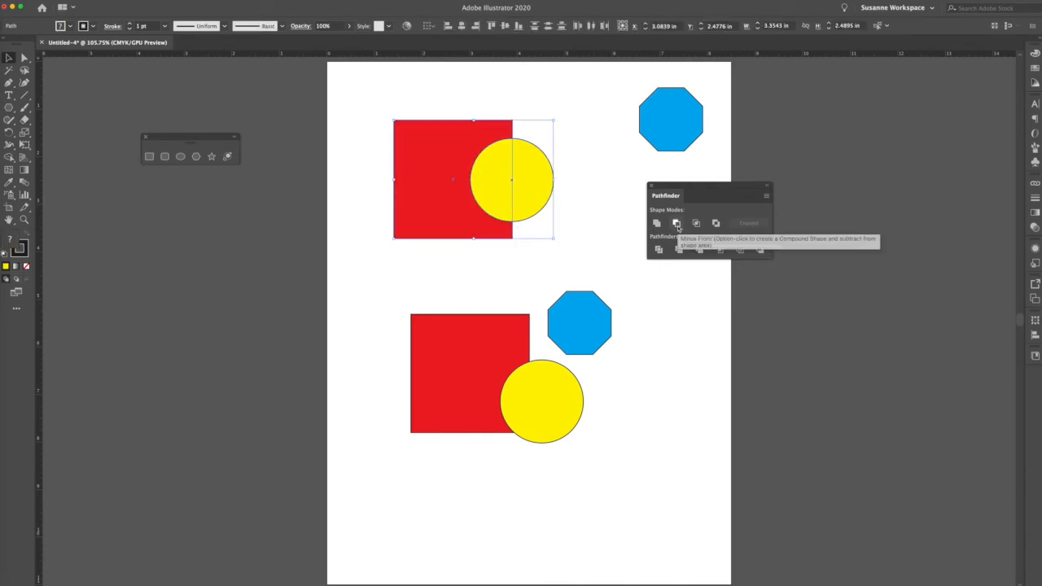
click(676, 224)
click(597, 226)
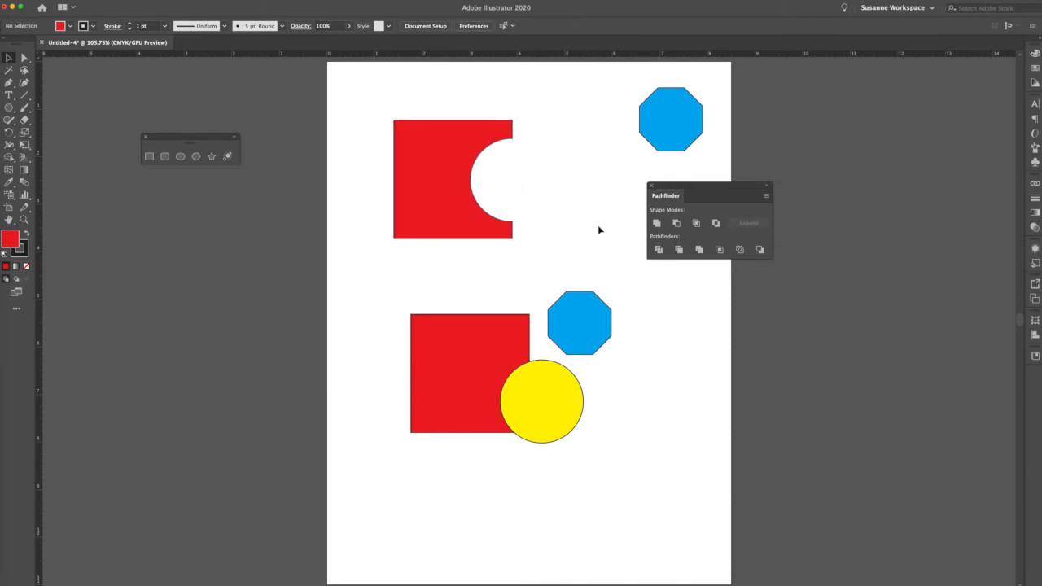
key(super+z)
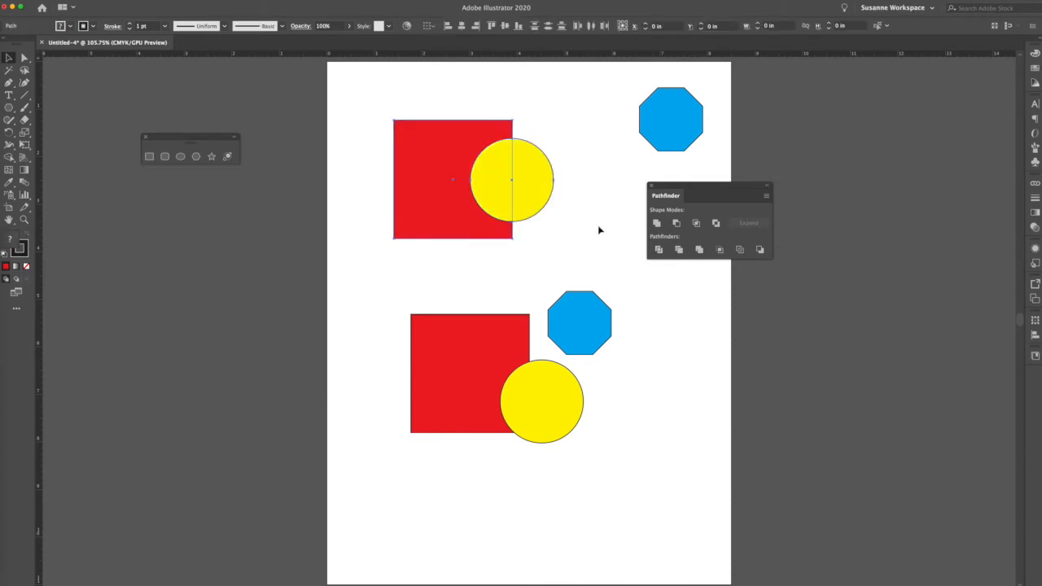
Try Intersect and Exclude in turn on the upper square and circle, undoing each one
click(695, 223)
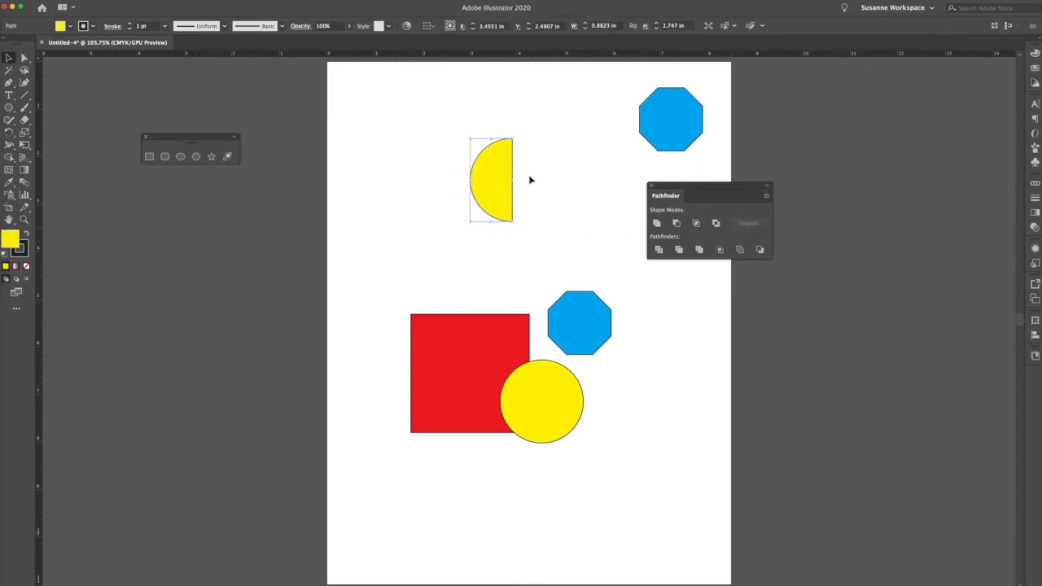
key(super+z)
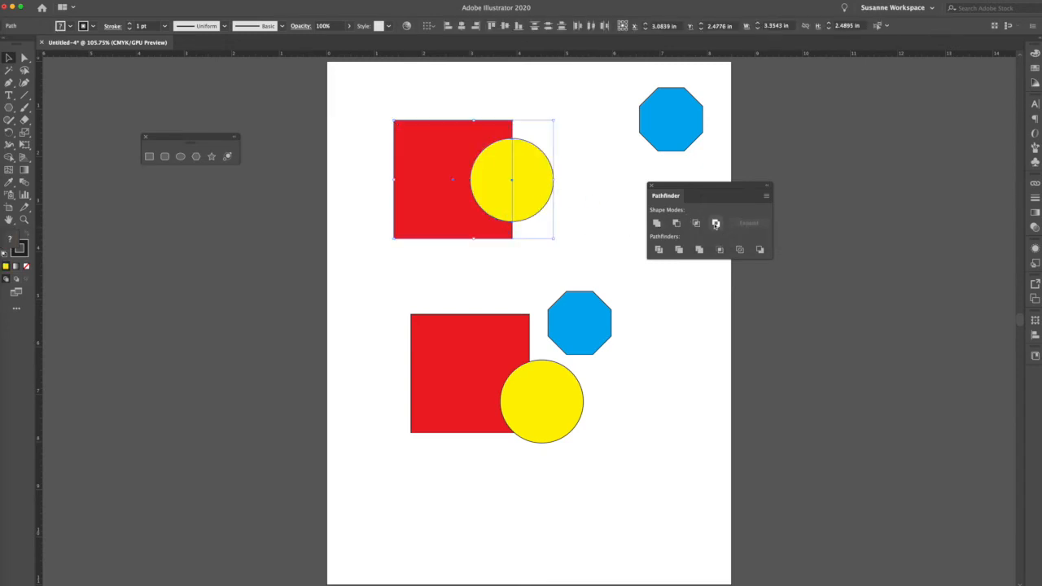
click(716, 223)
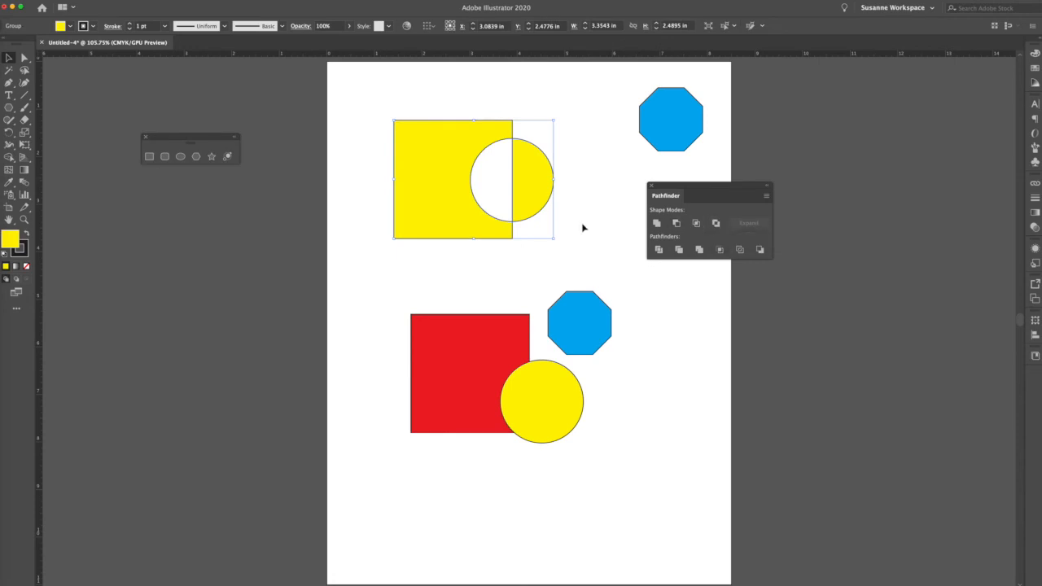
click(62, 1)
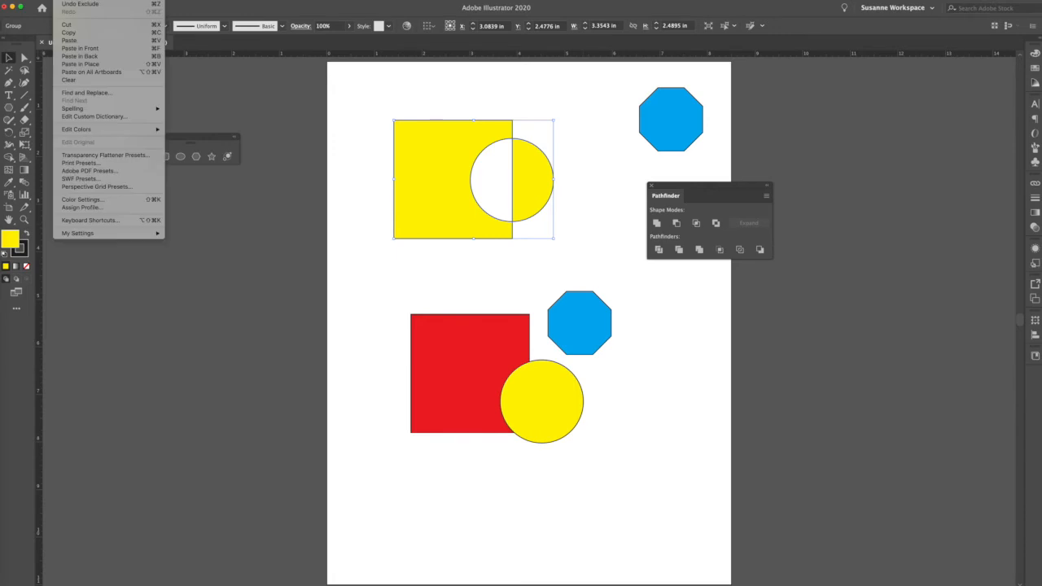
click(159, 8)
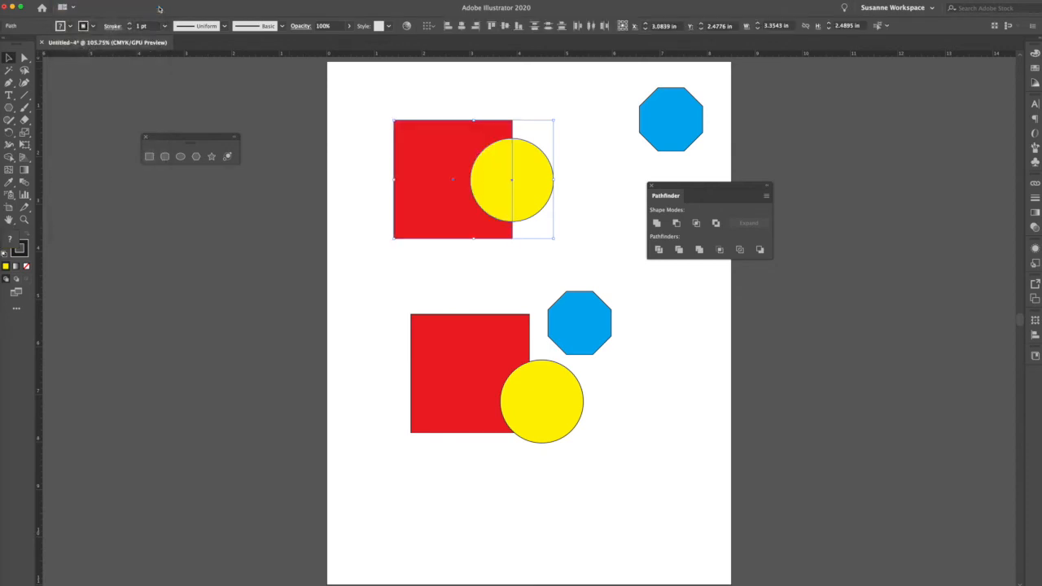
Trim the upper square and circle with Pathfinder, shift the resulting group slightly to the right, and deselect it
click(660, 249)
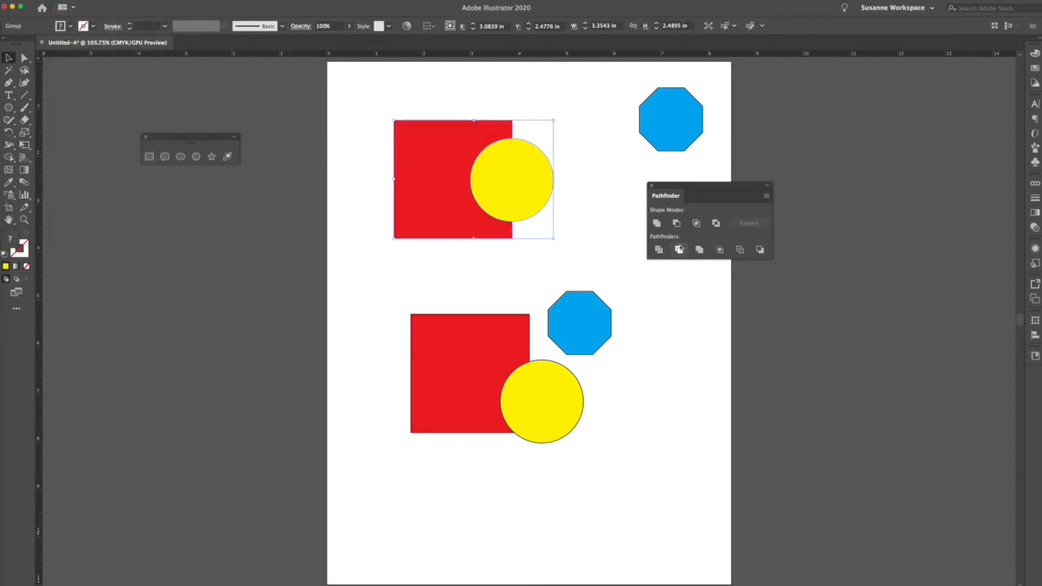
click(558, 246)
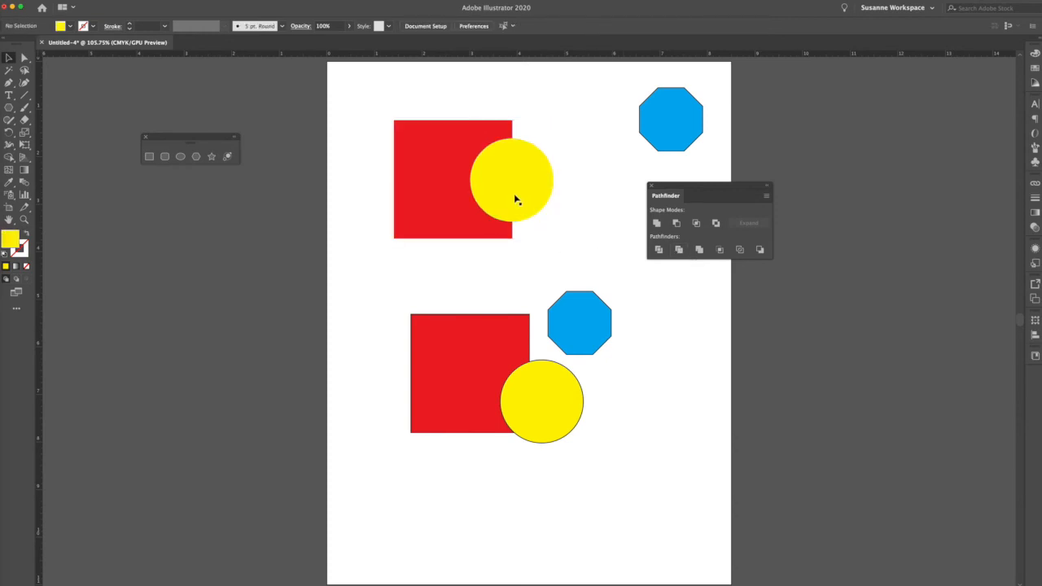
drag(516, 200, 559, 197)
key(super+z)
click(493, 172)
mouse_move(494, 173)
mouse_down()
mouse_move(537, 175)
mouse_move(504, 173)
mouse_up()
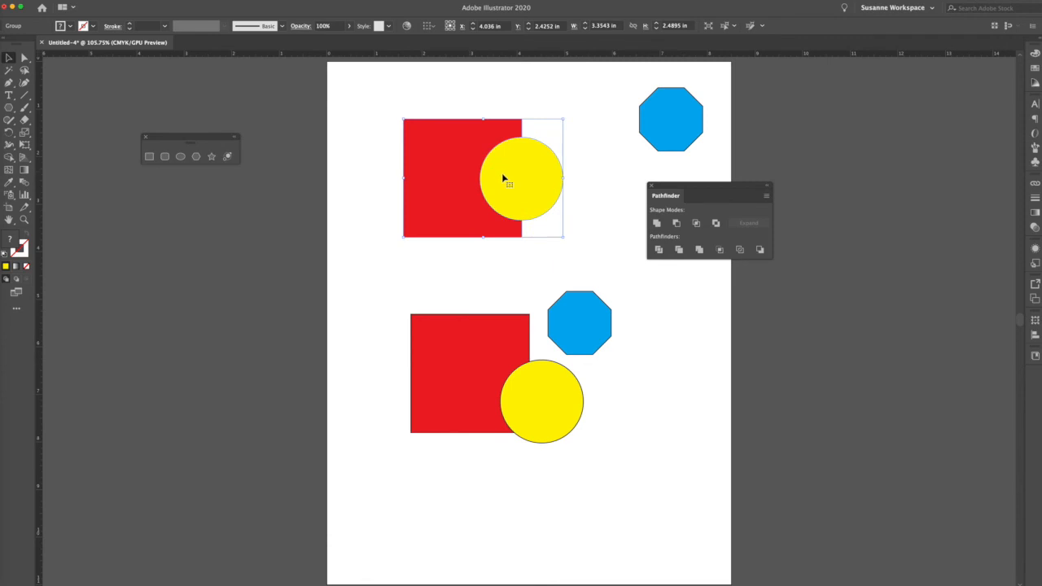
click(396, 101)
Pull the trimmed circle out of the group away from the square, undo that move, and deselect everything
click(23, 57)
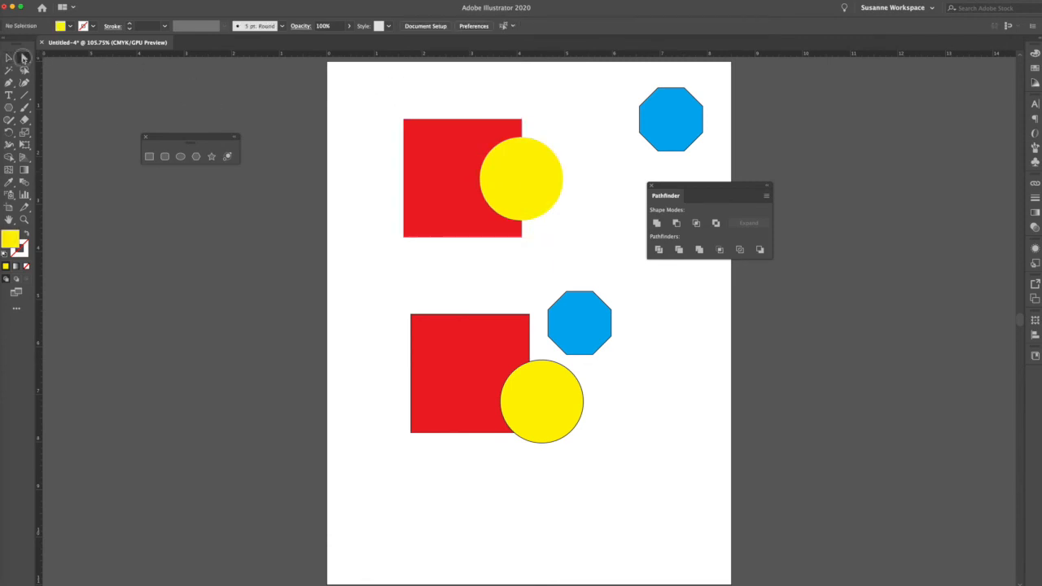
drag(521, 178, 594, 169)
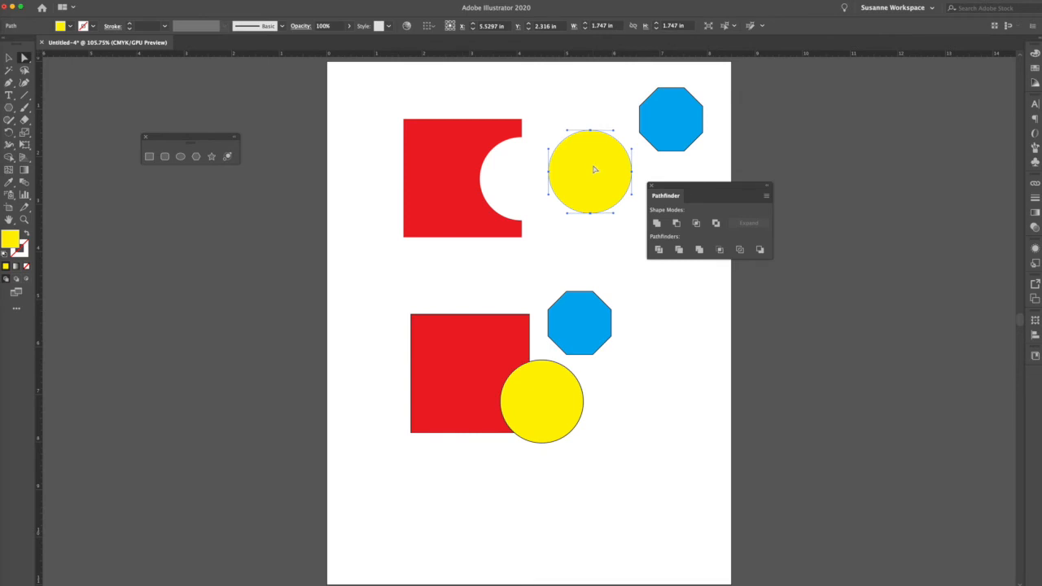
key(super+z)
click(8, 57)
click(549, 110)
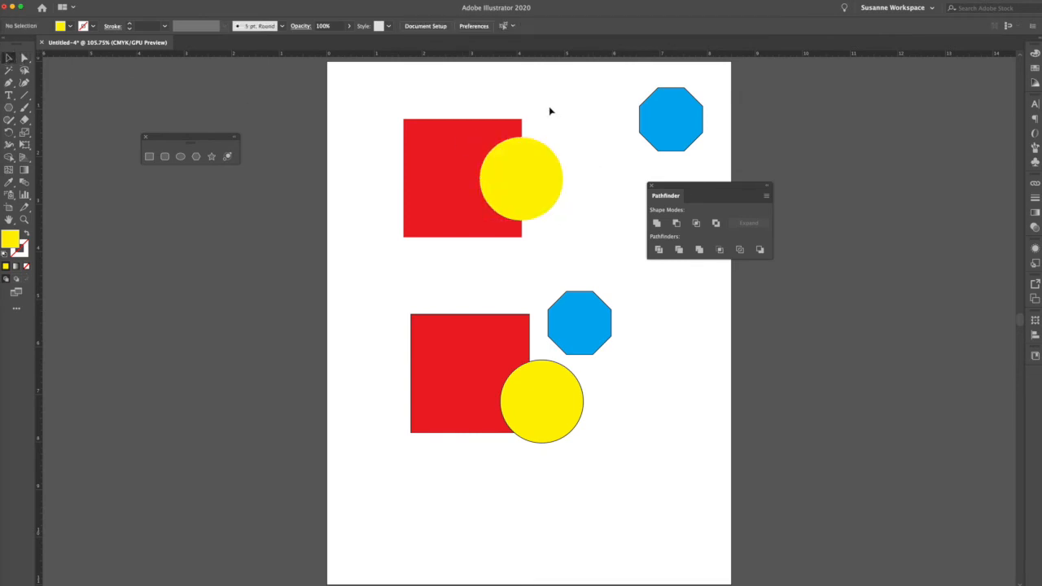
Display the artwork in outline view and undo back to the untrimmed square and circle
click(167, 1)
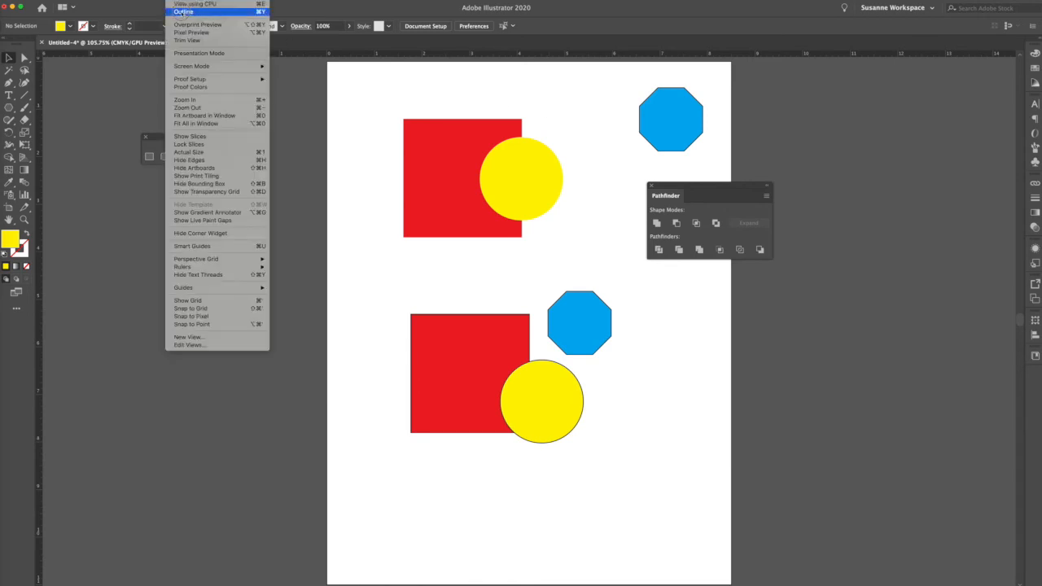
click(184, 12)
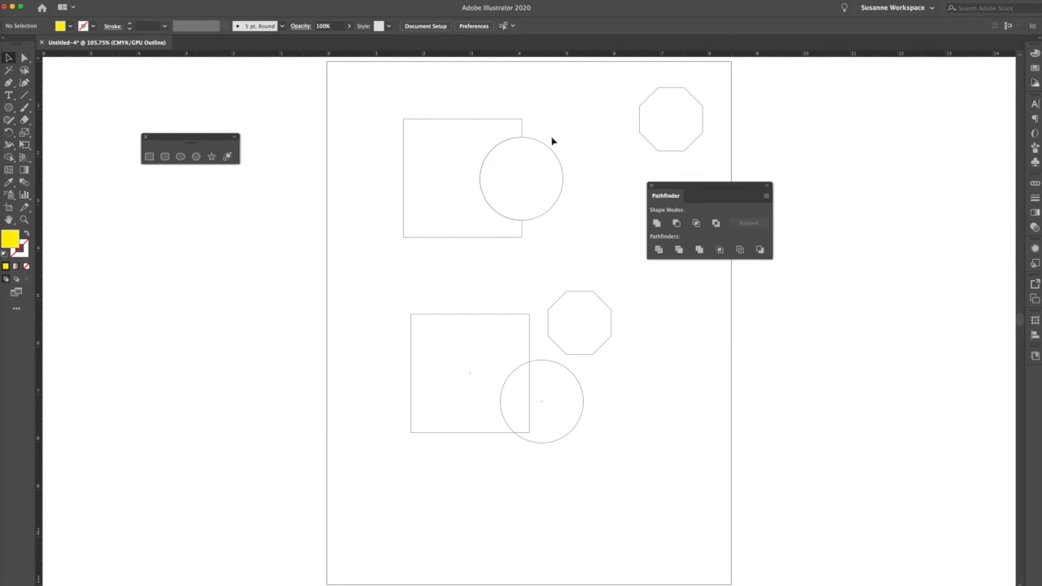
key(super+z)
key(super+z)
key(super+z)
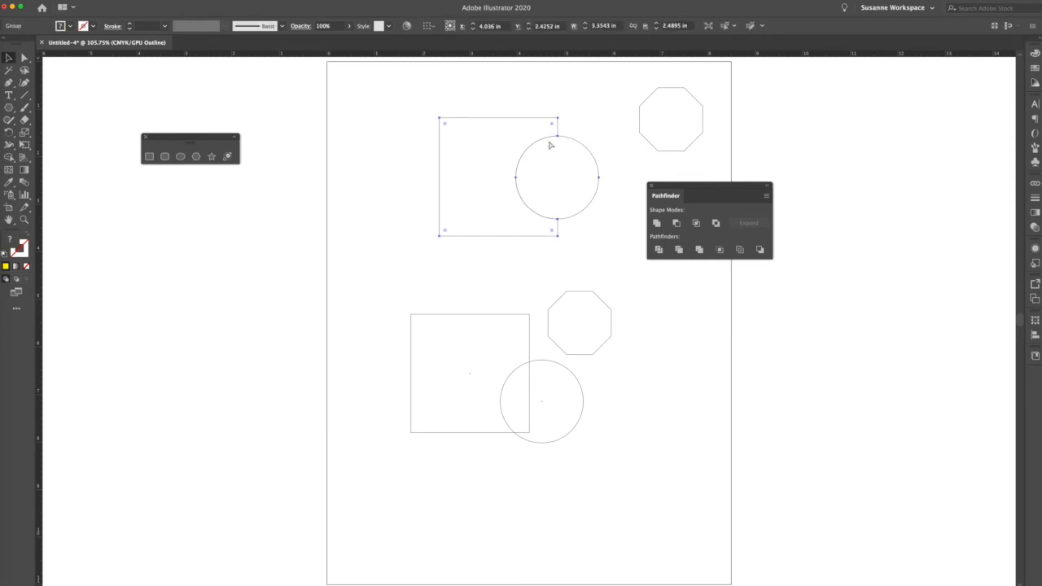
click(555, 144)
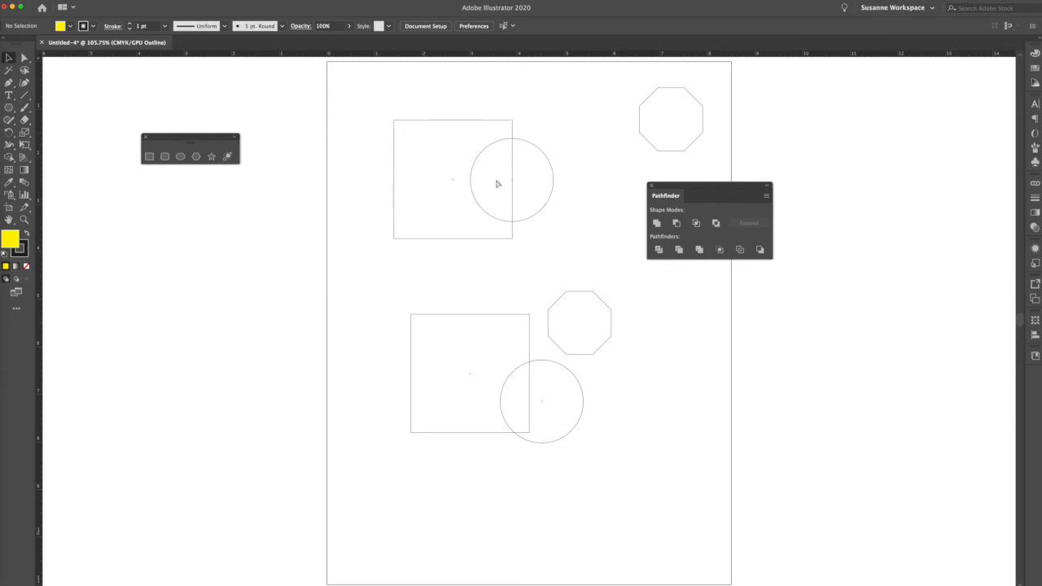
Return the artwork to the coloured preview, try moving the upper circle away from the square, and undo that move
key(super+y)
drag(533, 179, 589, 186)
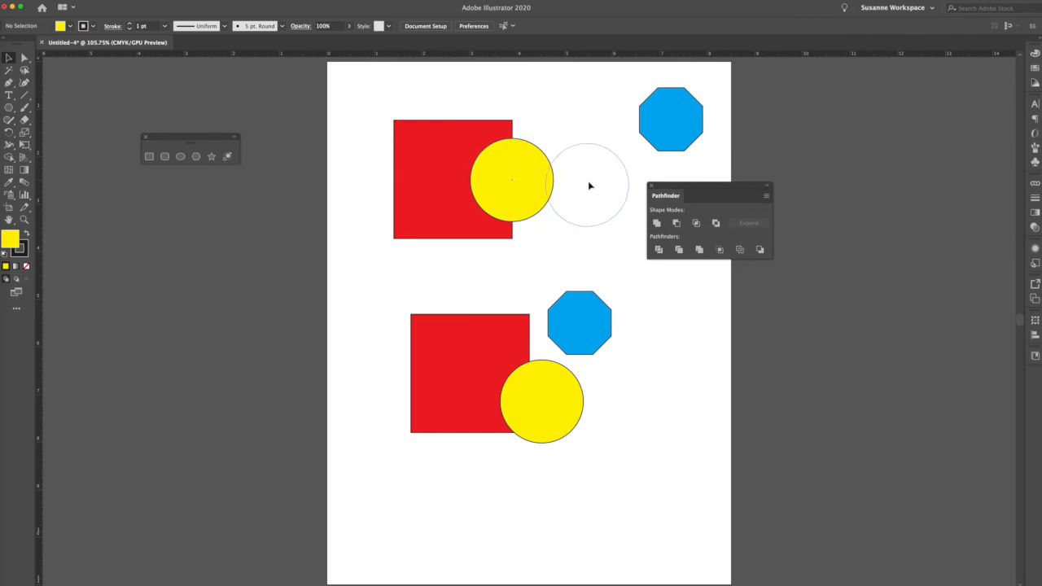
key(super+z)
Merge the upper square and circle with Pathfinder, inspect the result in outline view, and undo the merge in preview
shift+click(465, 186)
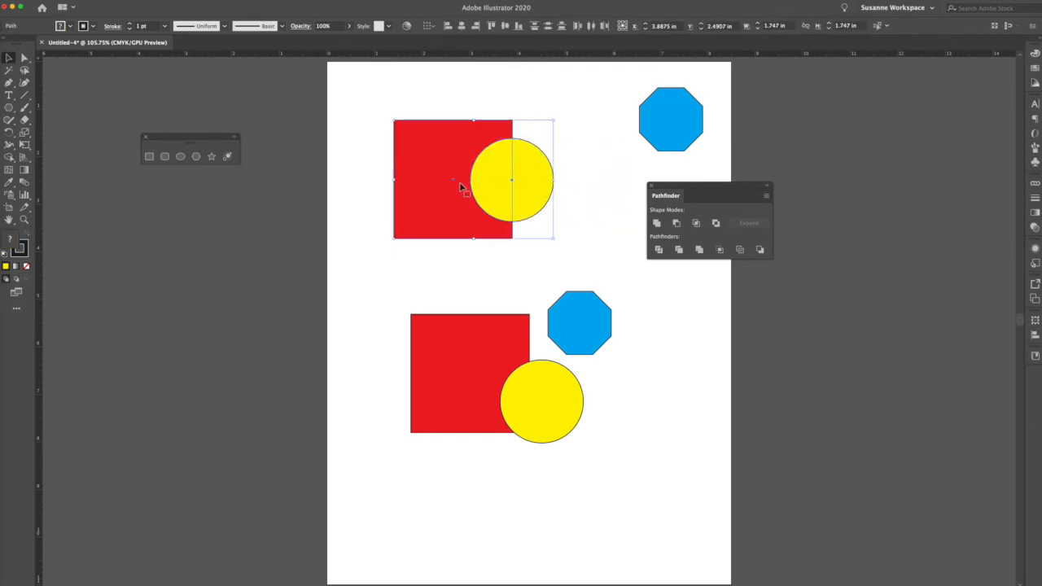
click(698, 250)
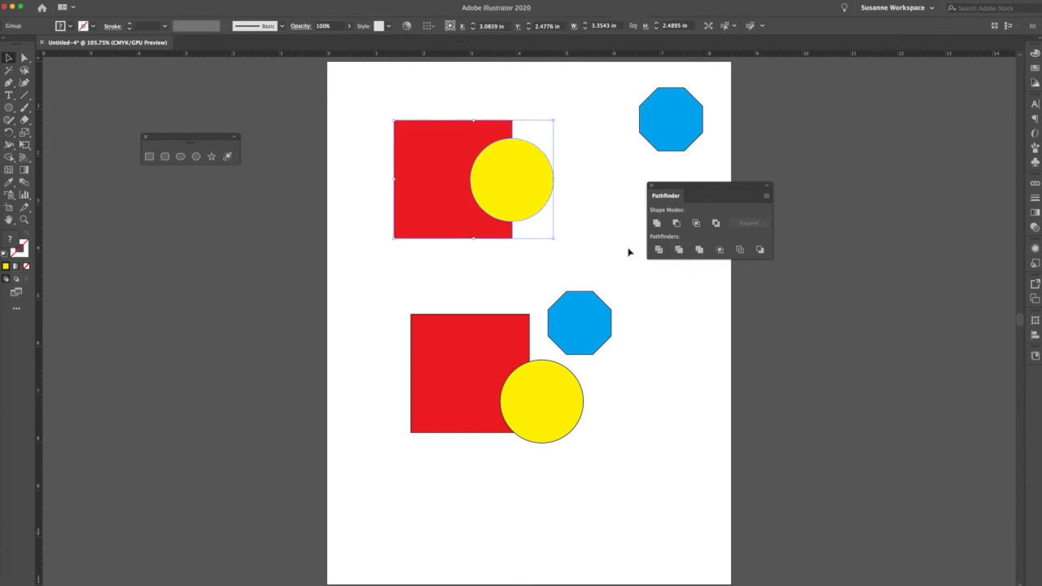
key(super+y)
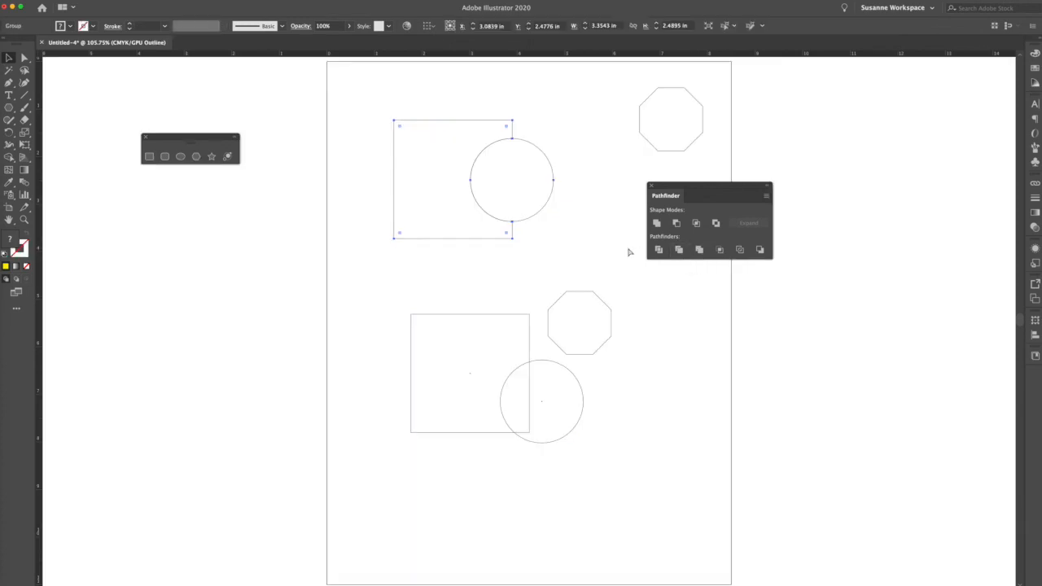
key(super+y)
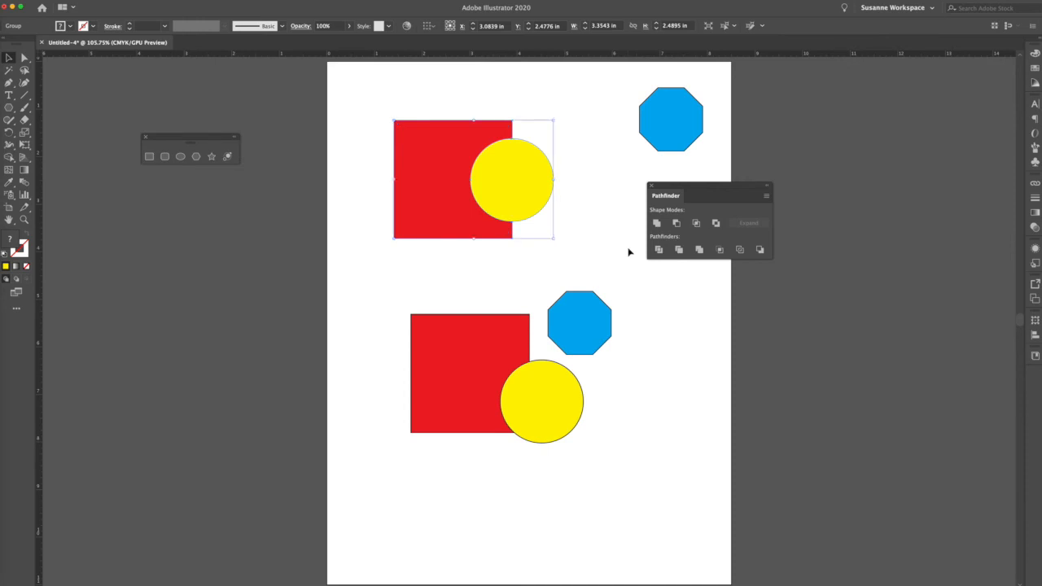
key(super+z)
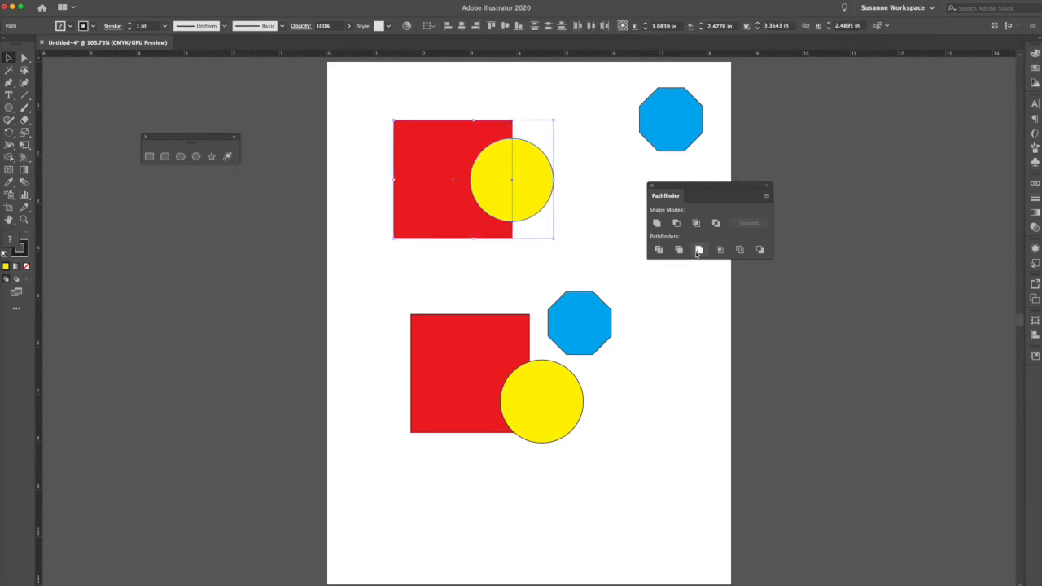
Merge the upper square and circle again, try shifting the merged group to the right, and undo the shift
click(698, 249)
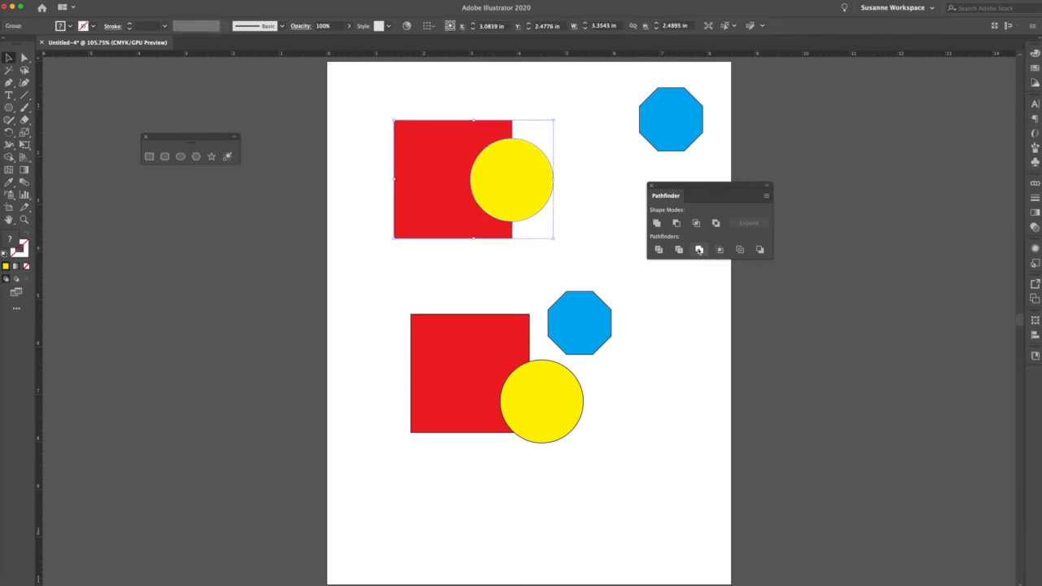
drag(514, 197, 577, 199)
key(super+z)
Pull only the circle out of the merged group with Direct Selection, undo both the move and the merge, and deselect everything
click(25, 58)
click(494, 169)
drag(511, 176, 567, 172)
key(super+z)
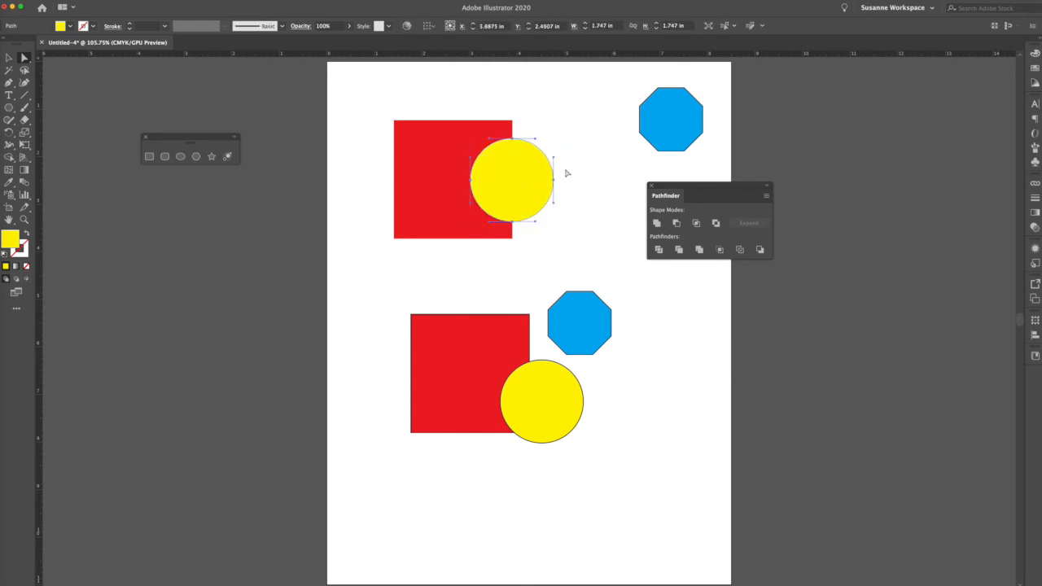
key(super+z)
click(8, 58)
click(364, 140)
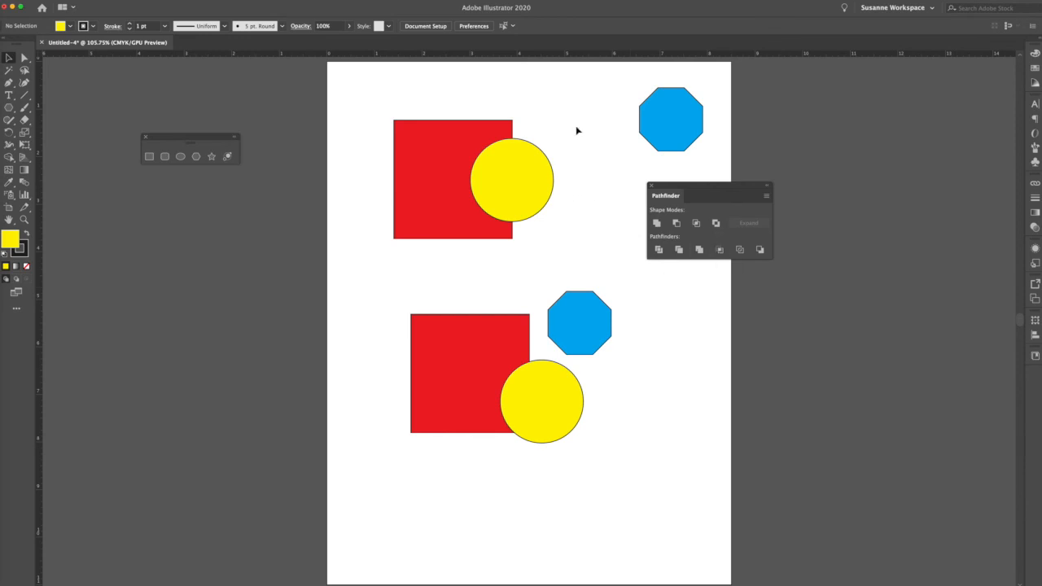
Try the Pathfinder Crop on the upper square and circle, undo it, and deselect everything
click(437, 187)
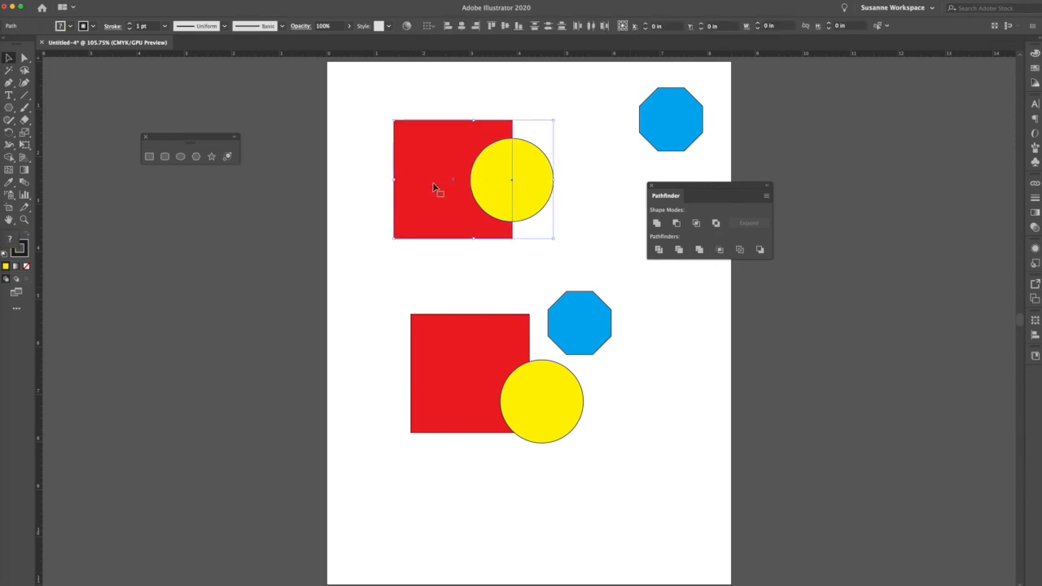
click(719, 249)
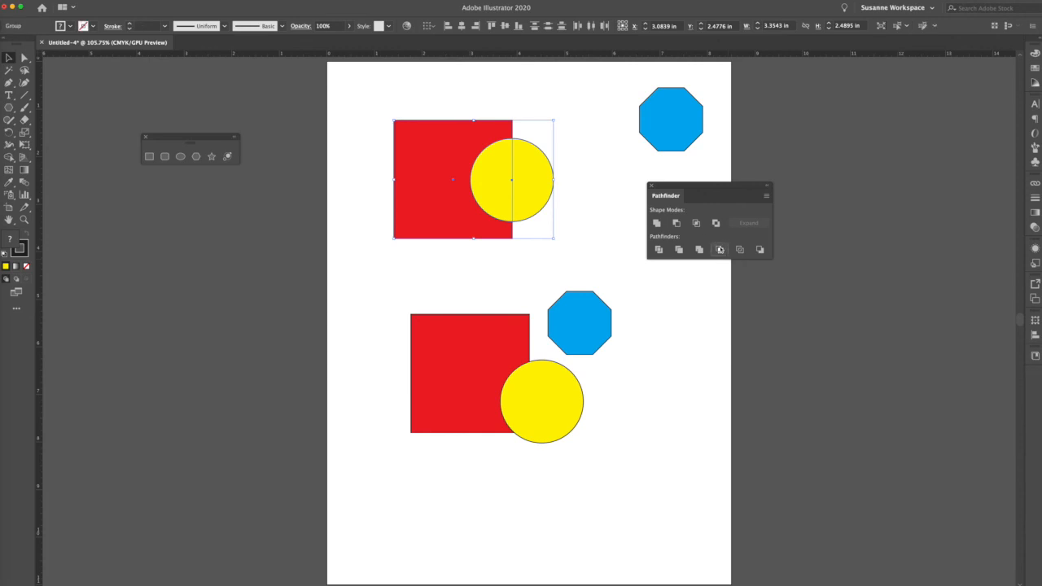
click(594, 234)
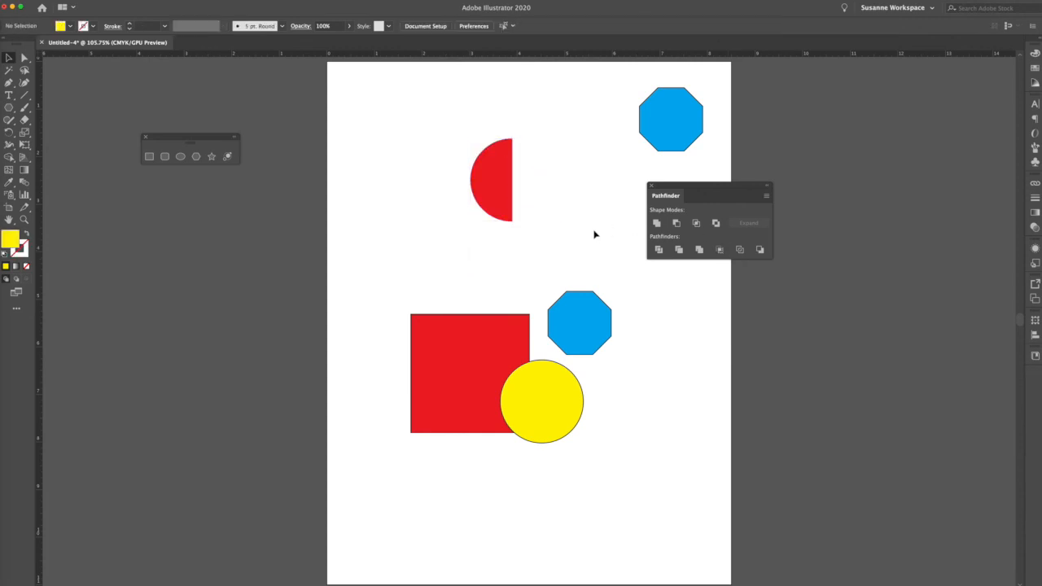
key(super+z)
click(623, 175)
Move the upper blue octagon over the right edge of the upper circle and unite it with the circle and square
drag(672, 121, 560, 188)
drag(598, 99, 380, 210)
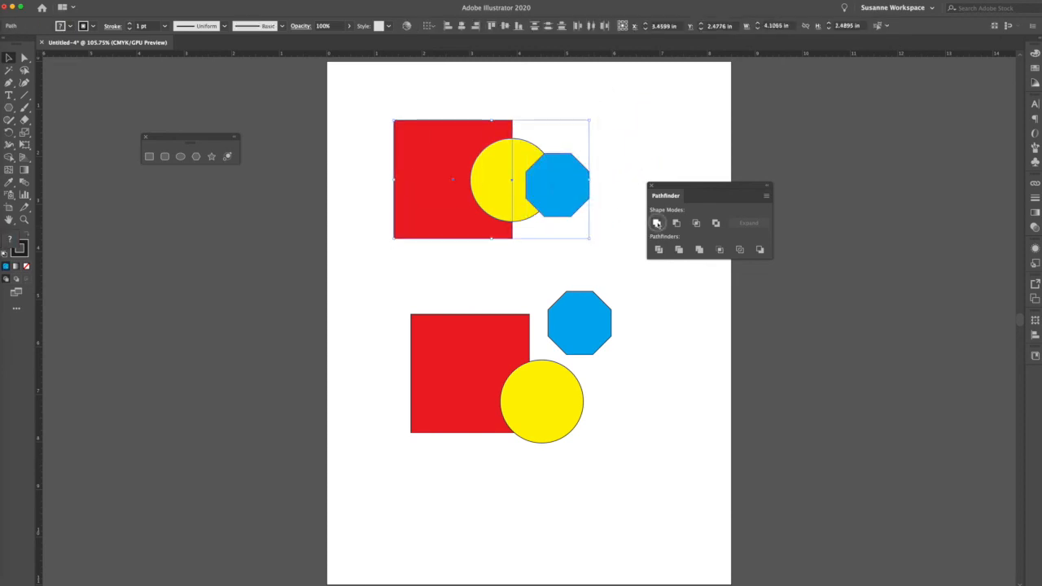
click(656, 223)
Move the lower blue octagon onto the top edge of the lower red square and select it together with the square and circle
drag(621, 232, 512, 385)
click(731, 355)
drag(575, 322, 536, 359)
drag(575, 281, 443, 383)
click(628, 335)
drag(538, 357, 461, 321)
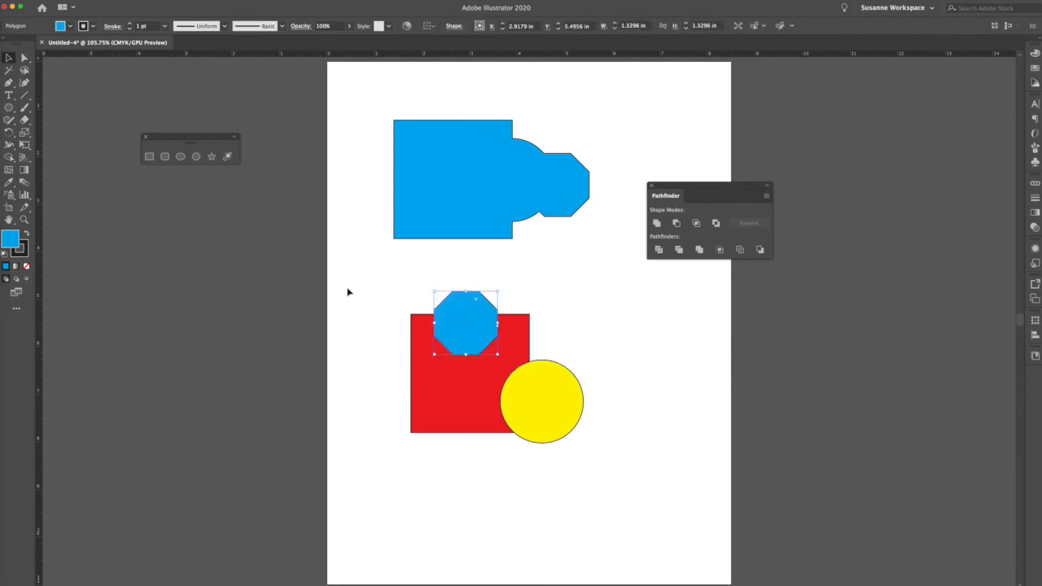
drag(347, 290, 604, 463)
Try Minus Front, Intersect and Exclude in turn on the lower square, circle and octagon, undoing each result
click(675, 223)
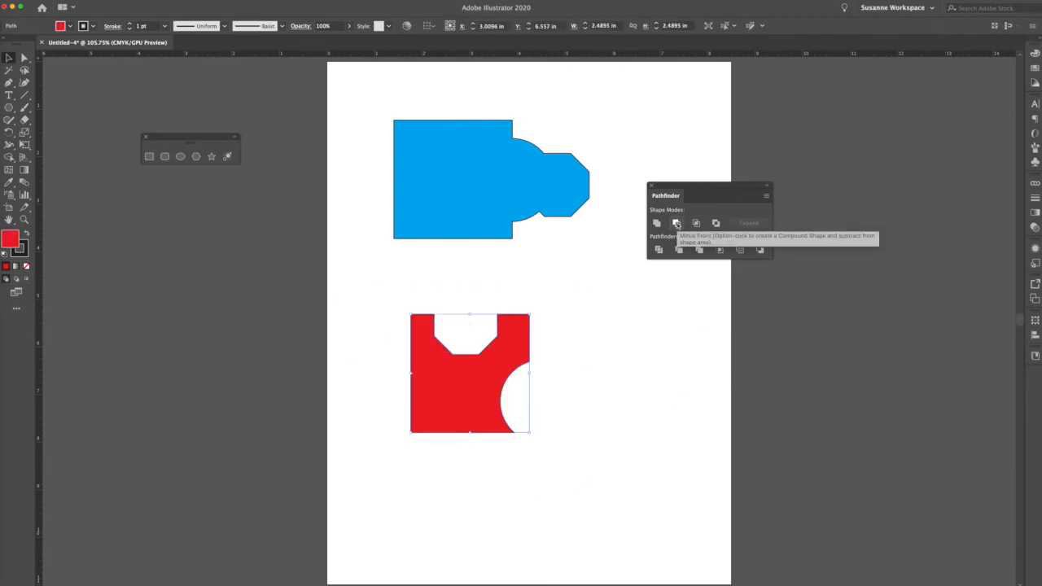
key(super+z)
click(695, 223)
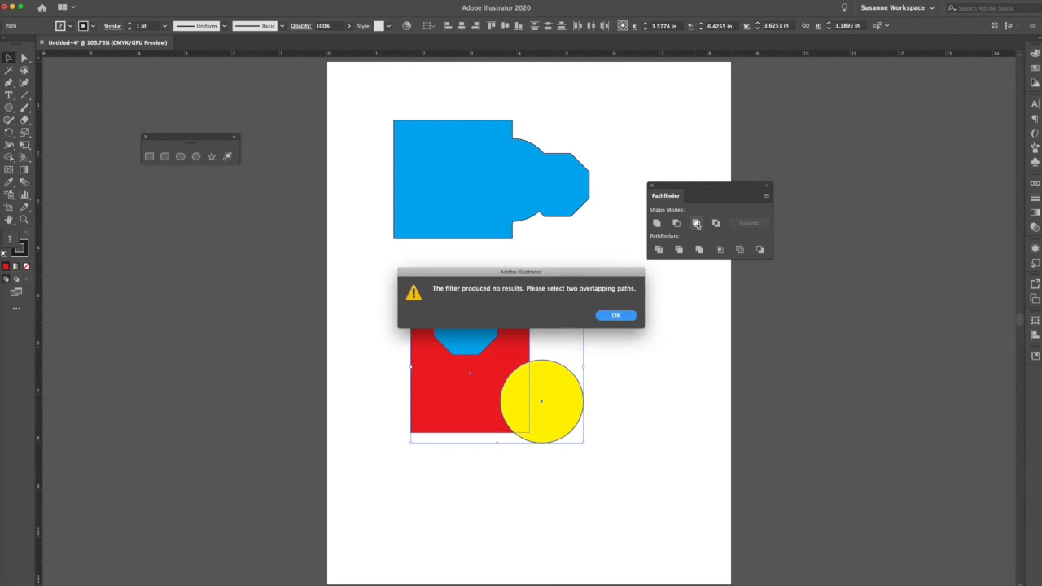
click(617, 316)
click(716, 223)
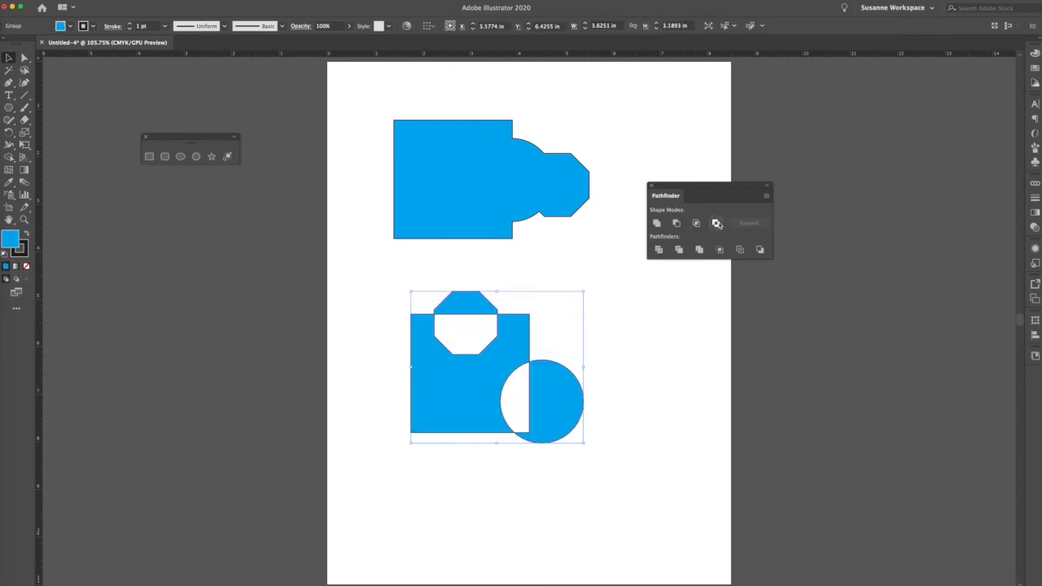
key(super+z)
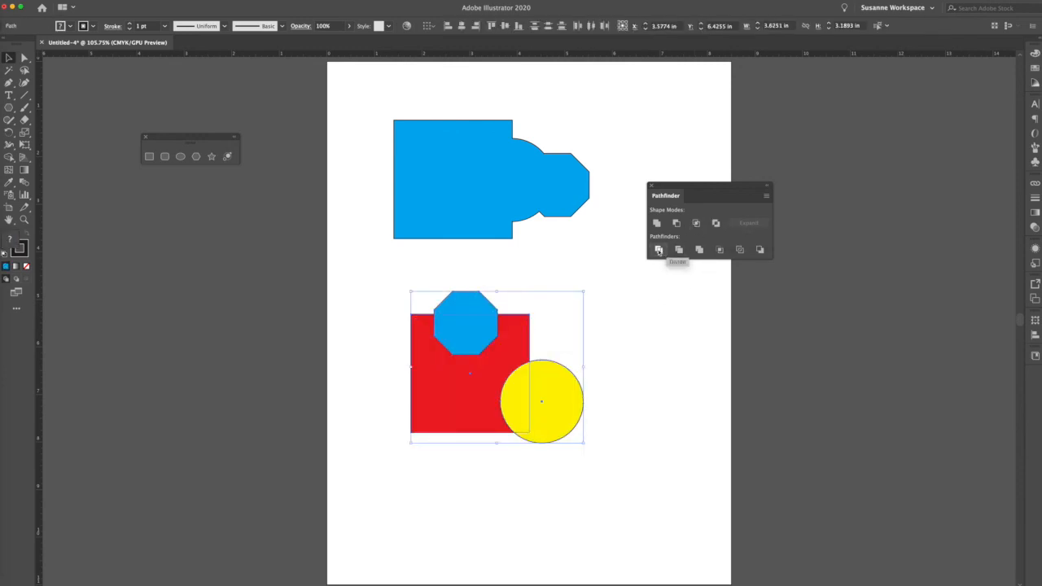
Divide the lower square, circle and octagon with Pathfinder and pull the two octagon pieces individually away from the square
click(658, 250)
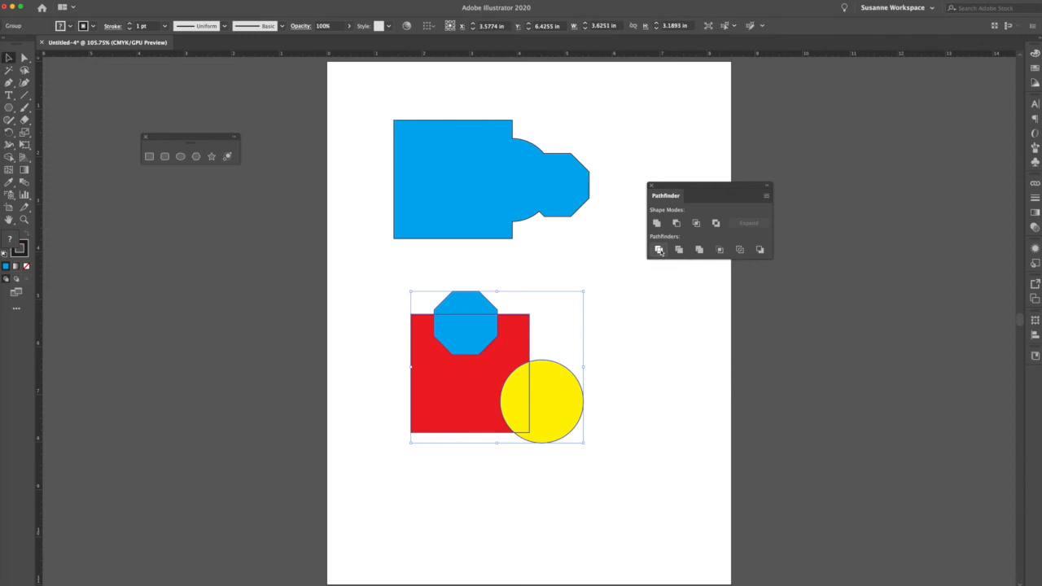
click(594, 284)
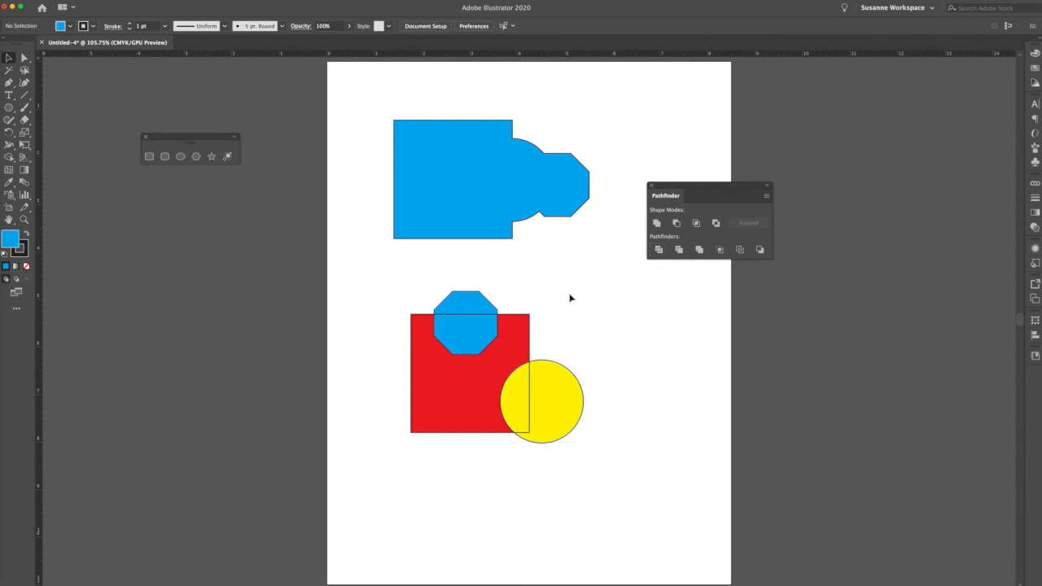
click(25, 58)
drag(472, 307, 486, 284)
click(472, 330)
drag(472, 332, 388, 309)
Pull the larger circle piece to the right of the red square and the smaller one below it, and return to the Selection tool
drag(548, 396, 613, 380)
drag(525, 469, 525, 470)
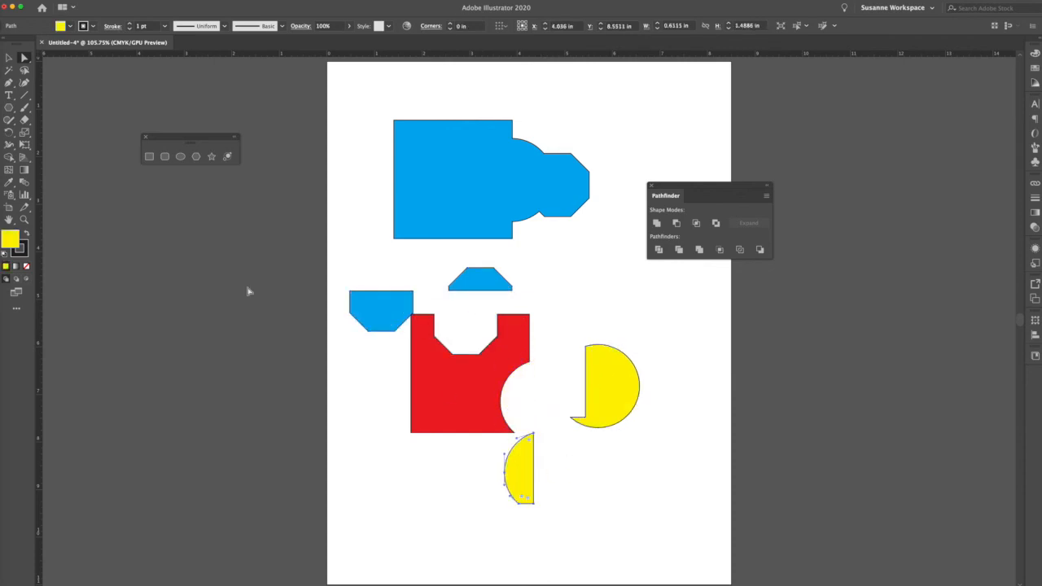
click(8, 58)
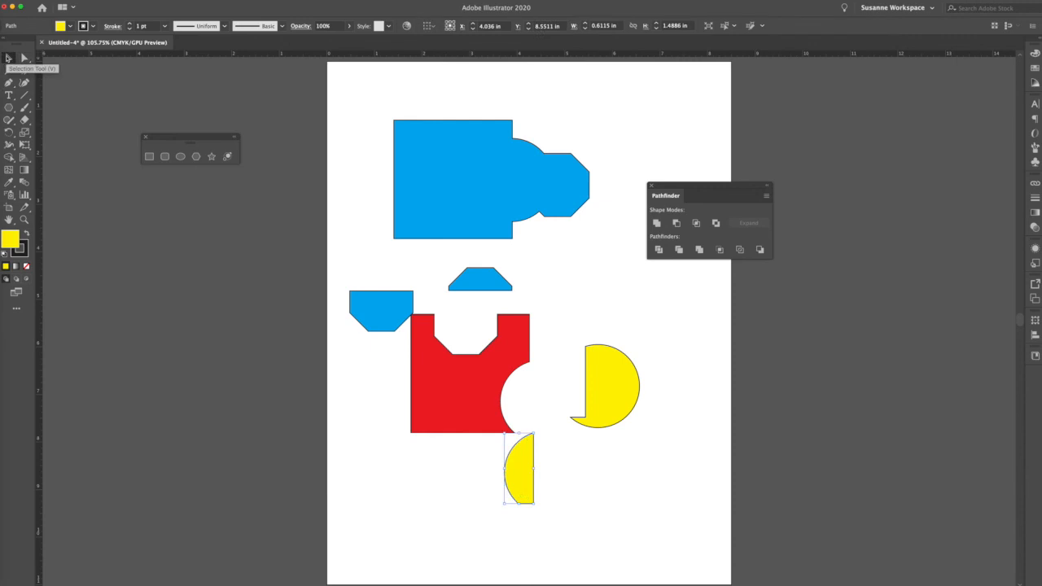